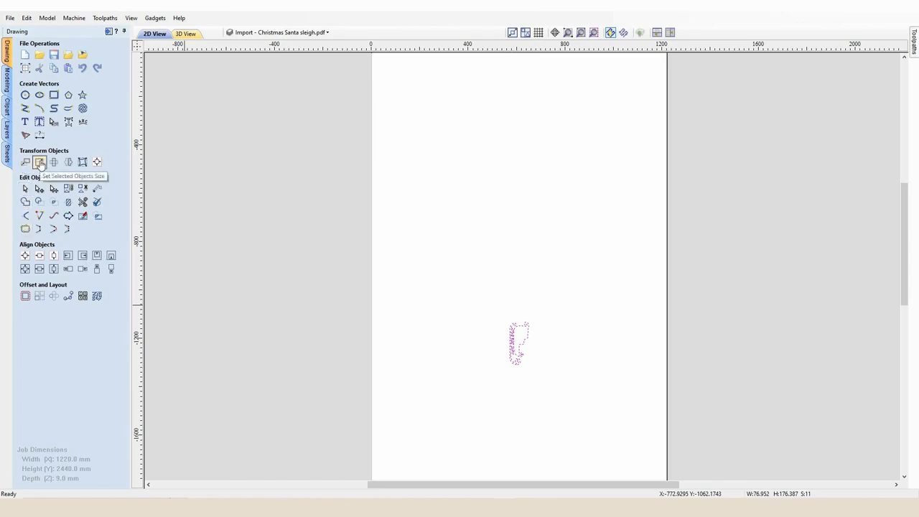
Step: Scale the imported sleigh vectors proportionally to a height of 2400 mm
click(39, 162)
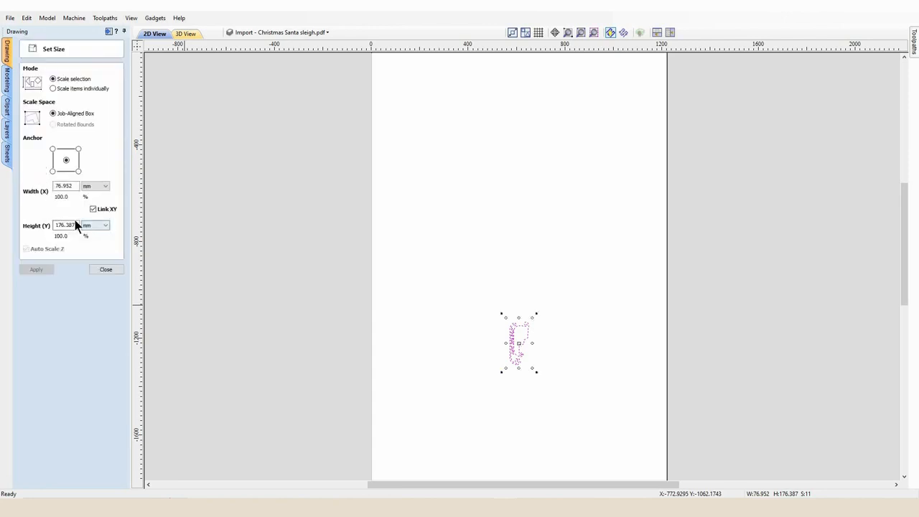
double_click(58, 223)
text(2400)
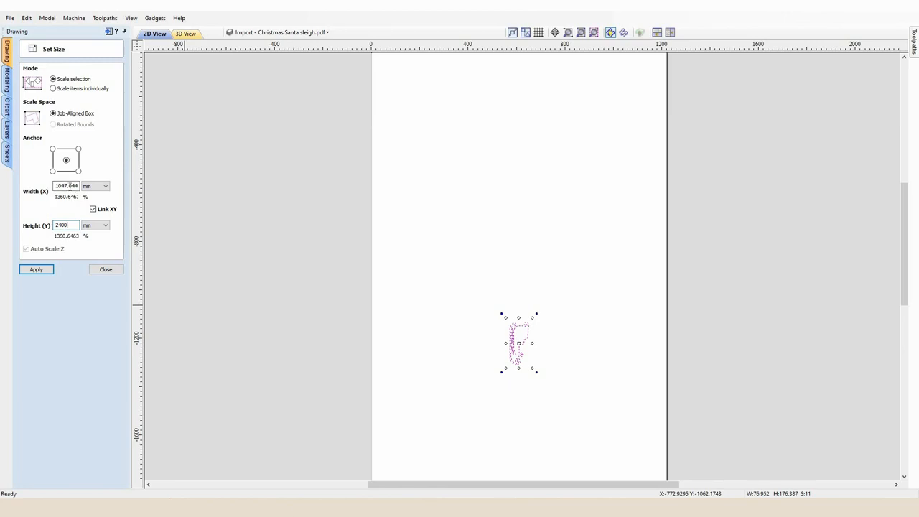
click(42, 270)
scroll(460, 215, down, 4)
scroll(531, 186, up, 2)
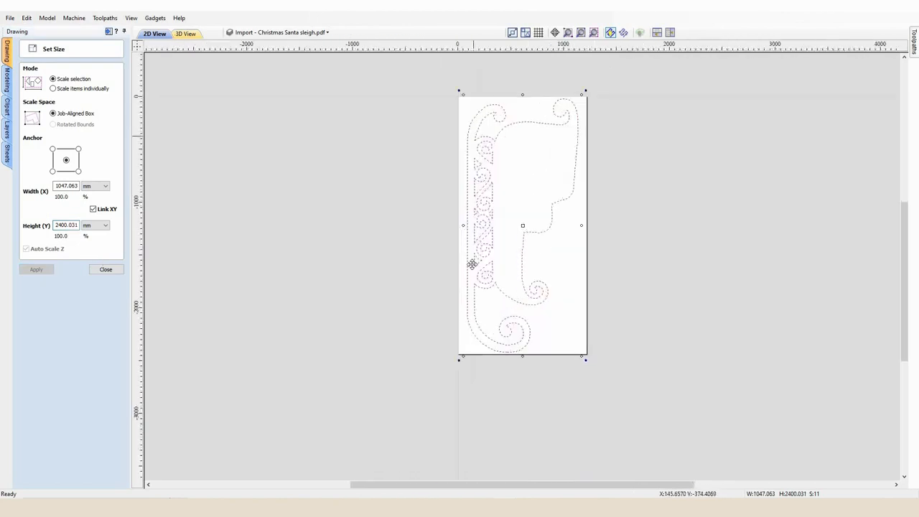
click(105, 270)
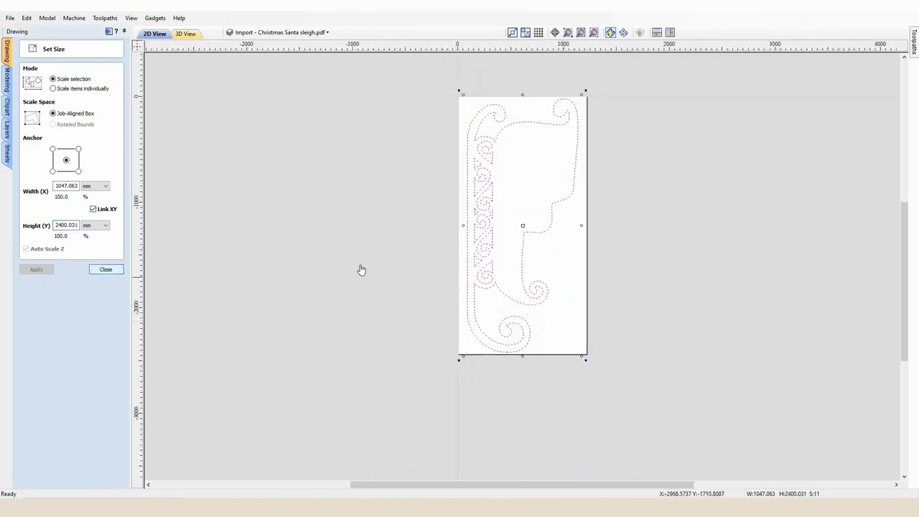
Step: Select the sleigh's outer outline on its own and examine its shape apart from the scroll cut-outs
click(552, 252)
click(537, 234)
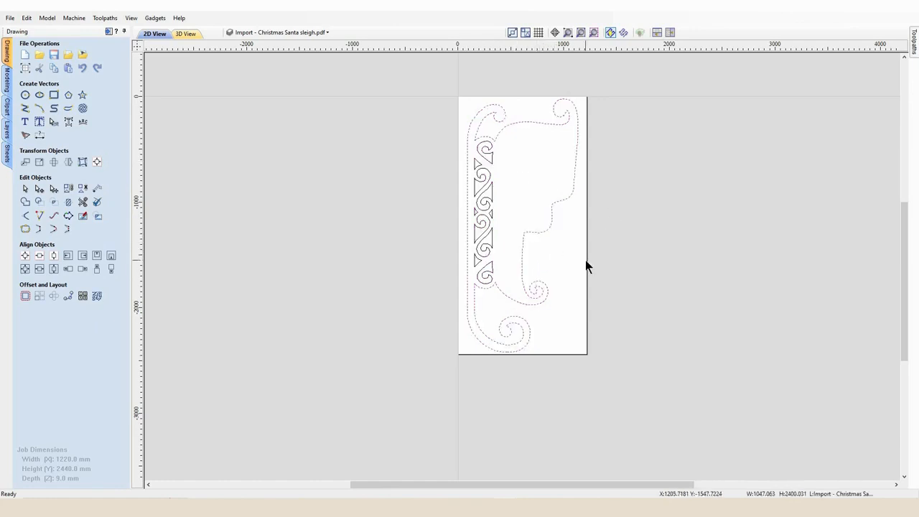
click(543, 177)
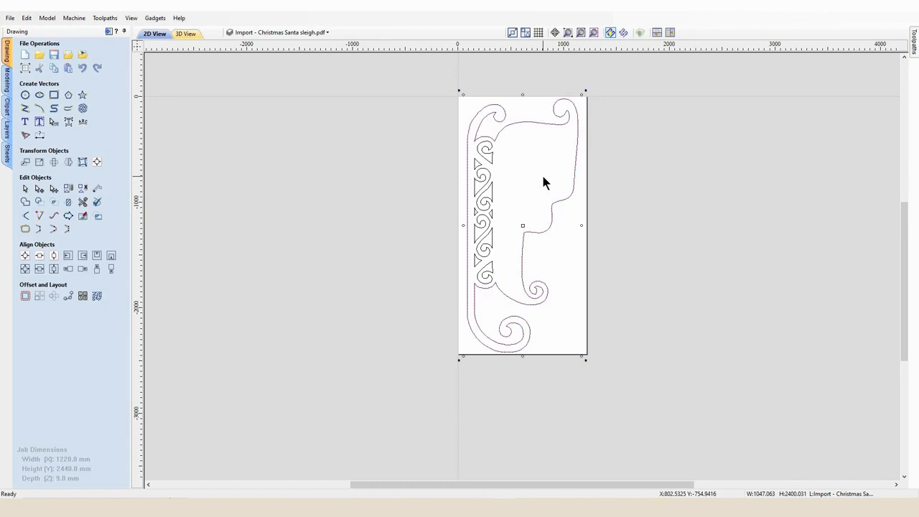
scroll(531, 137, up, 3)
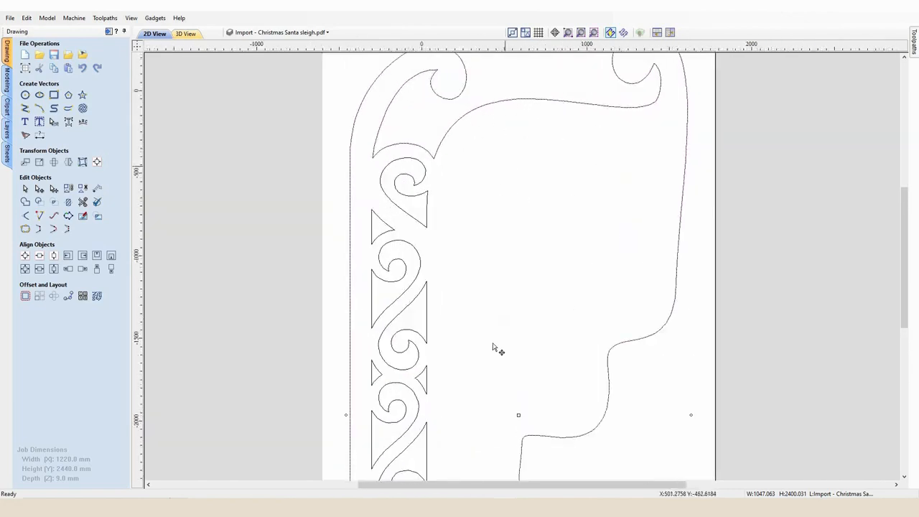
scroll(472, 307, down, 3)
scroll(498, 343, up, 2)
scroll(498, 342, down, 1)
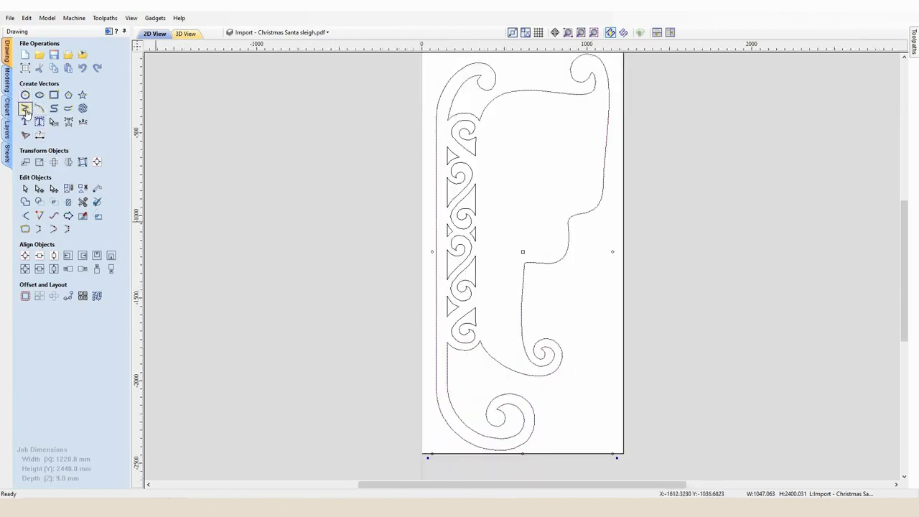
Step: Draw a straight line about 1333 mm long beside the scrollwork, joining the outline's upper and lower inner corners
click(26, 109)
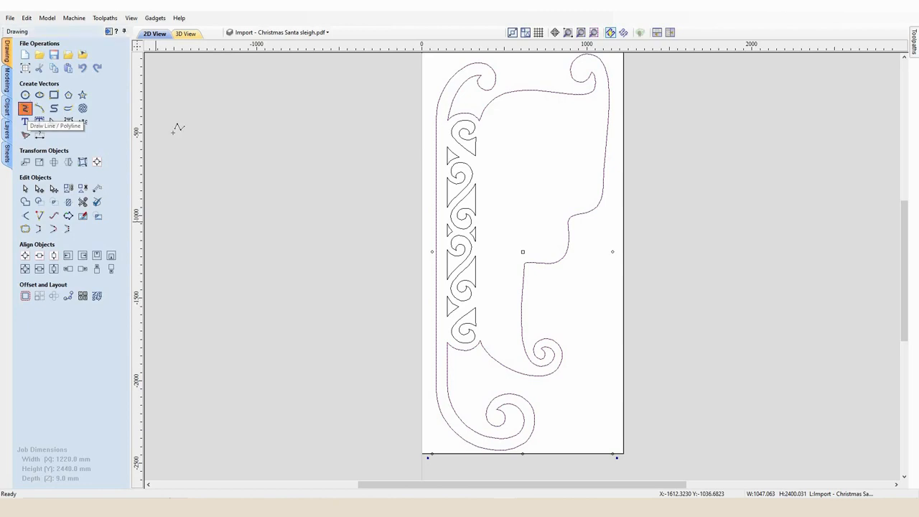
scroll(481, 117, up, 4)
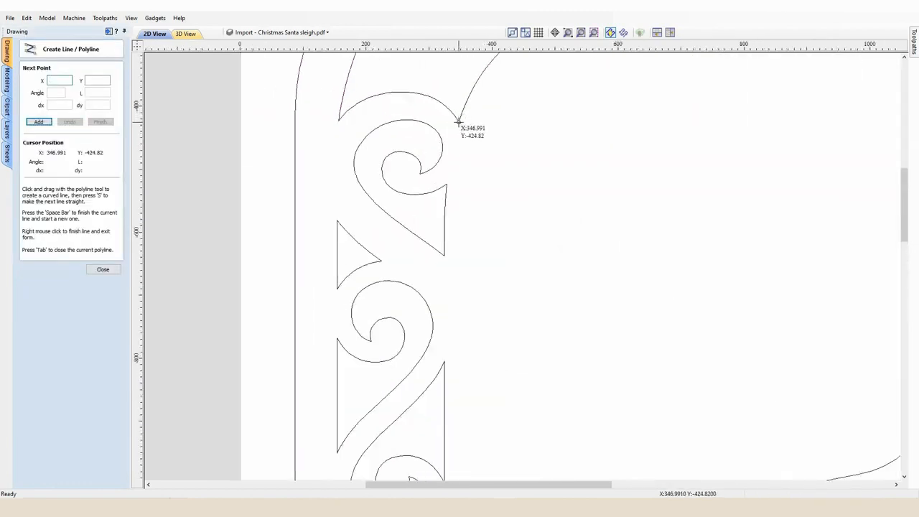
click(458, 122)
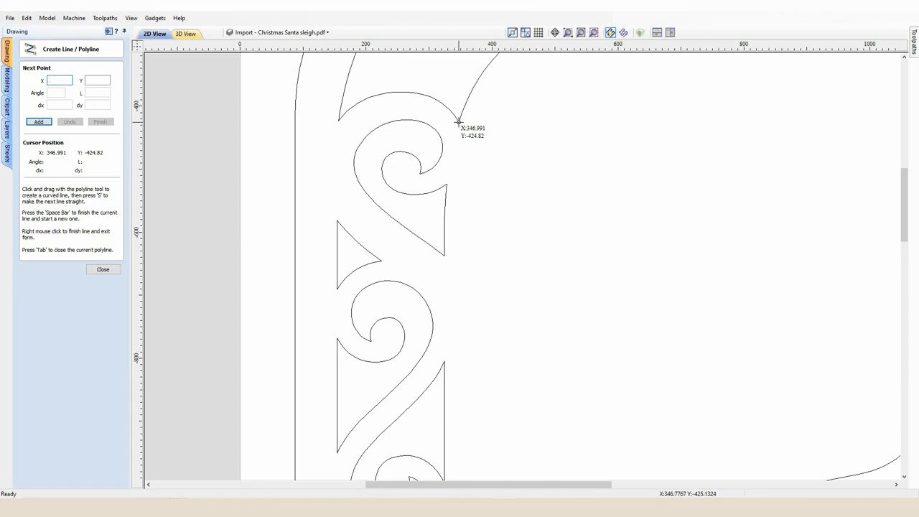
scroll(456, 176, down, 6)
scroll(439, 412, down, 5)
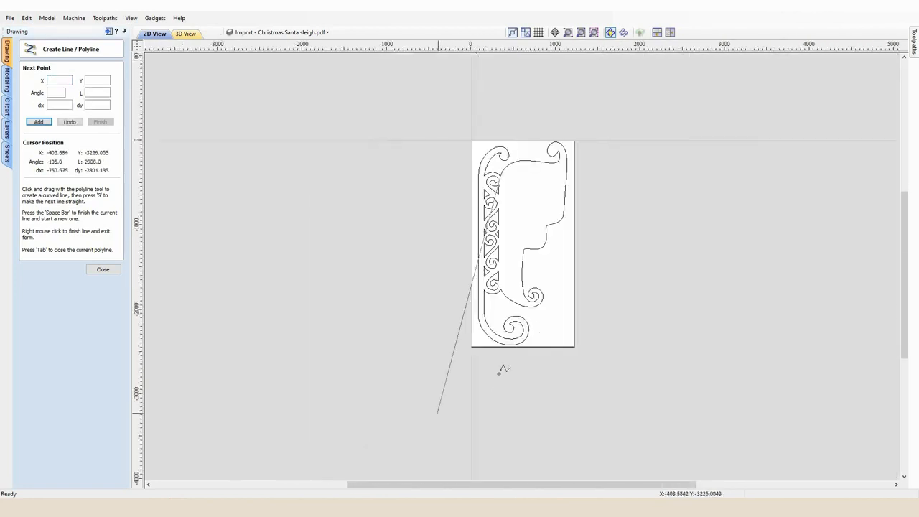
scroll(445, 286, up, 5)
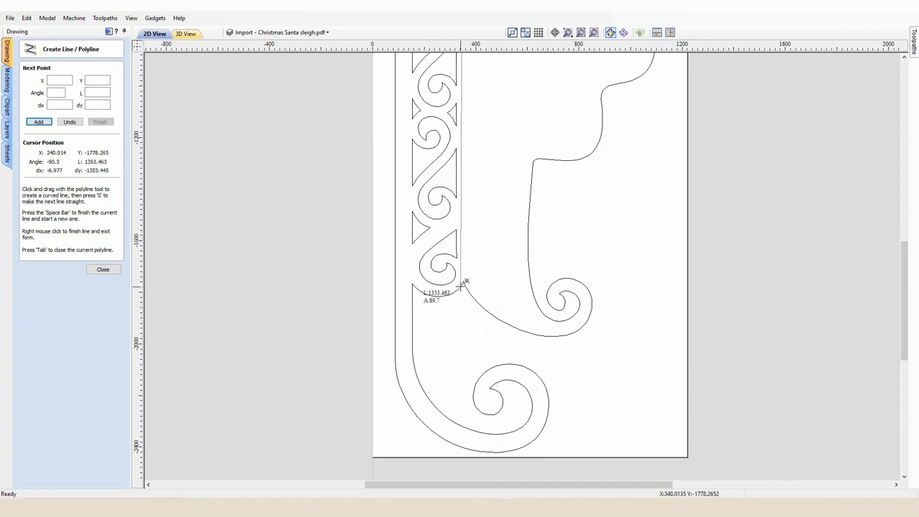
scroll(465, 282, up, 5)
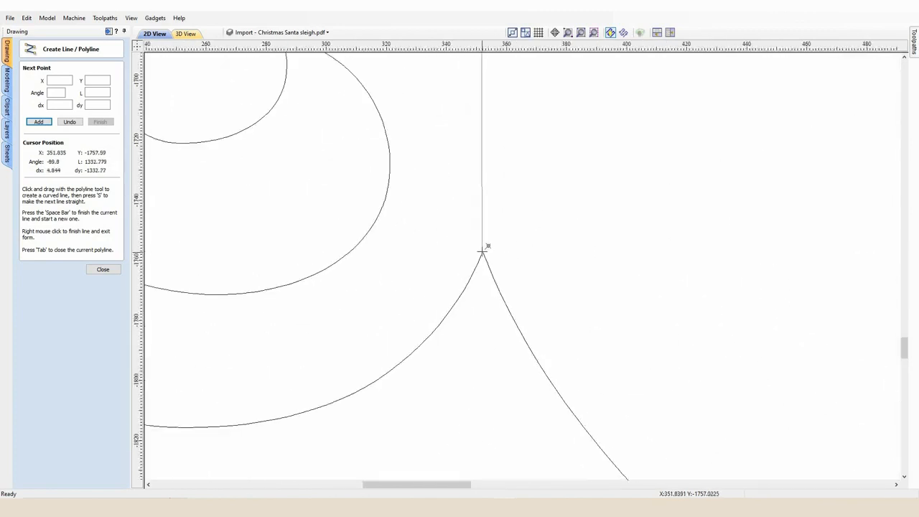
scroll(482, 252, up, 3)
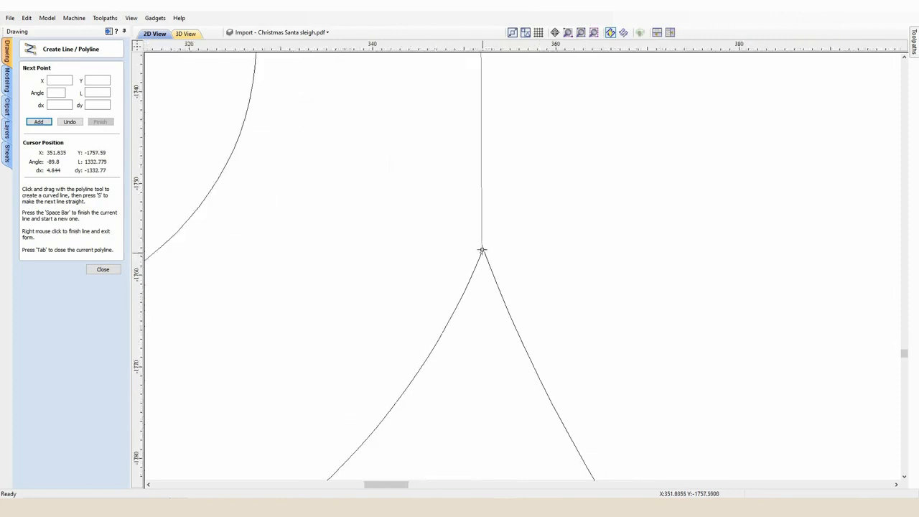
click(483, 251)
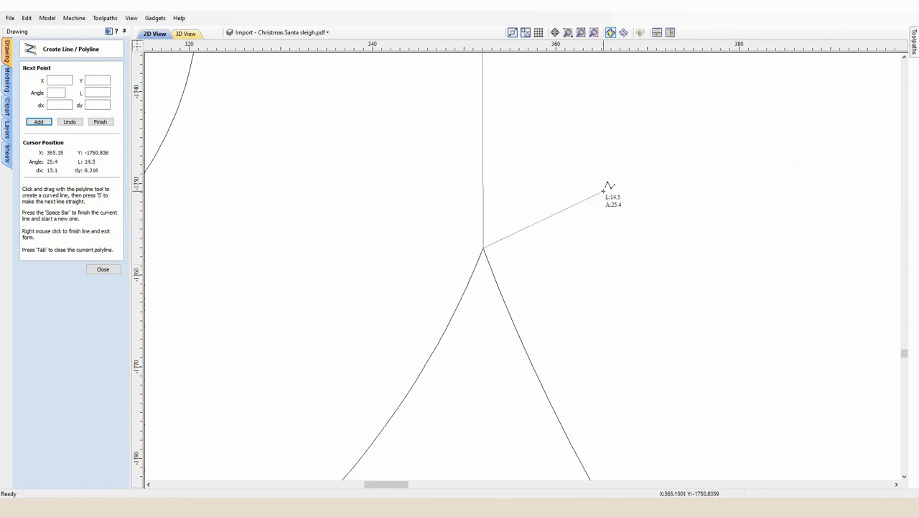
key(space)
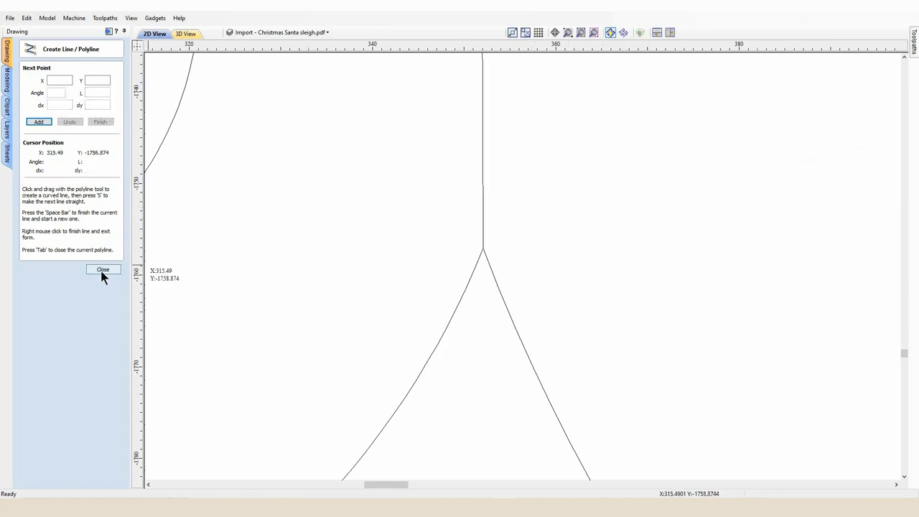
click(104, 271)
Step: Select the outer outline together with the joining line and place a copy of both beside the sheet
scroll(502, 188, down, 6)
scroll(505, 197, down, 10)
scroll(411, 118, up, 8)
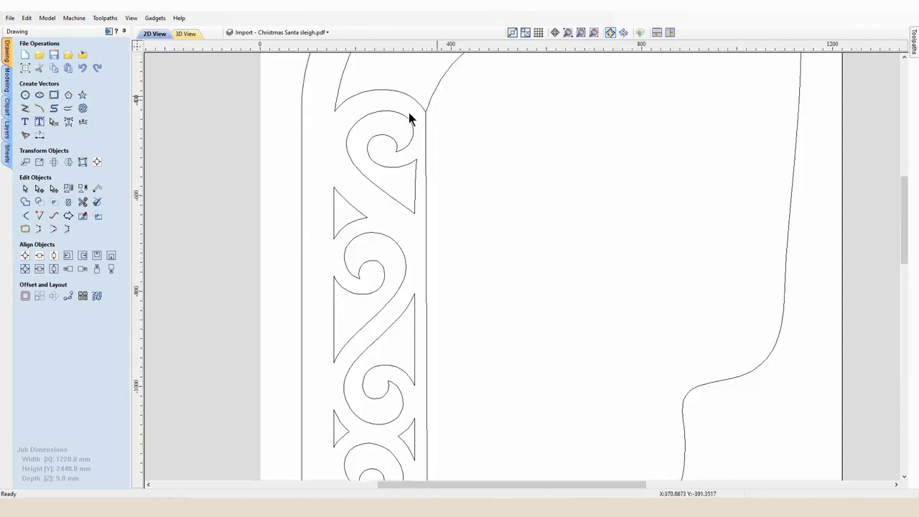
click(428, 104)
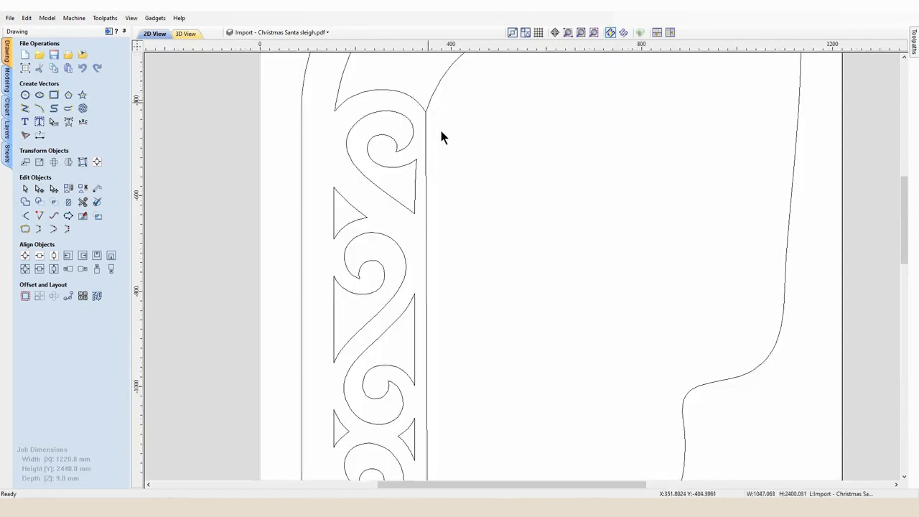
shift+click(426, 193)
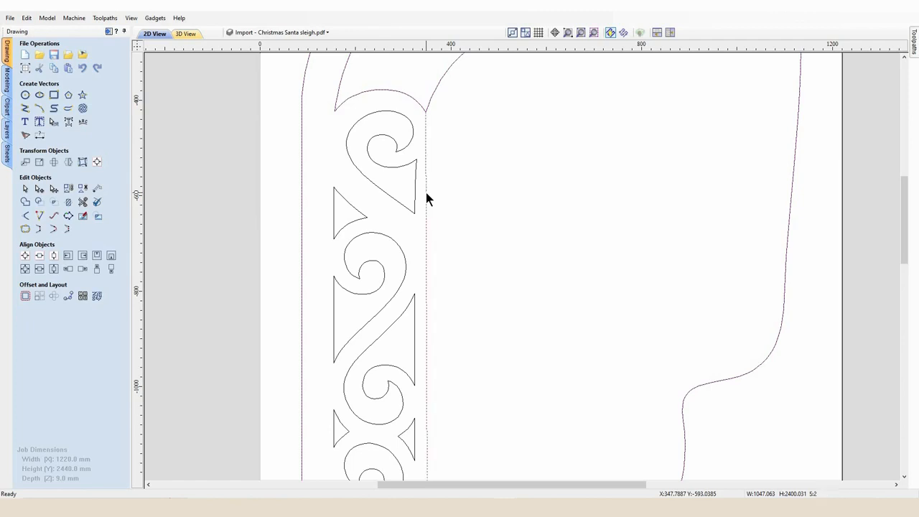
scroll(426, 192, down, 7)
key(Right)
key(Right)
key(Right)
key(Right)
key(Right)
key(Right)
key(Right)
key(Right)
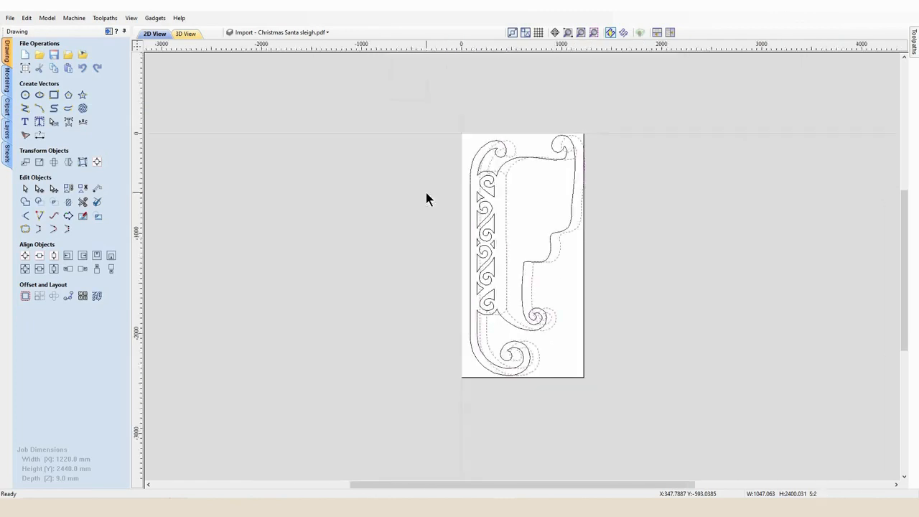
key(Right)
key(Right)
key(Right)
key(Right)
key(Right)
key(Right)
key(Right)
key(Right)
key(Right)
key(Right)
key(Right)
key(Right)
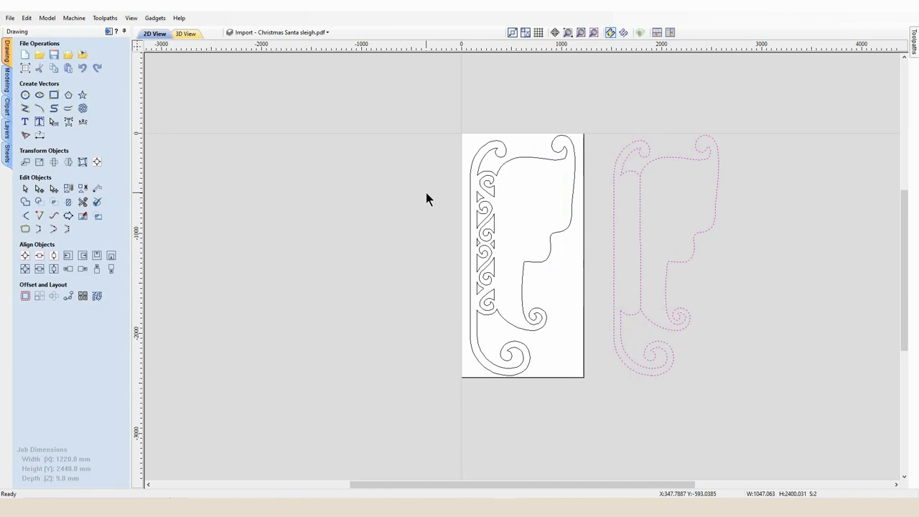
Step: Trim the runner section off the copied outline, leaving only the sleigh body closed by the straight line
scroll(733, 270, up, 2)
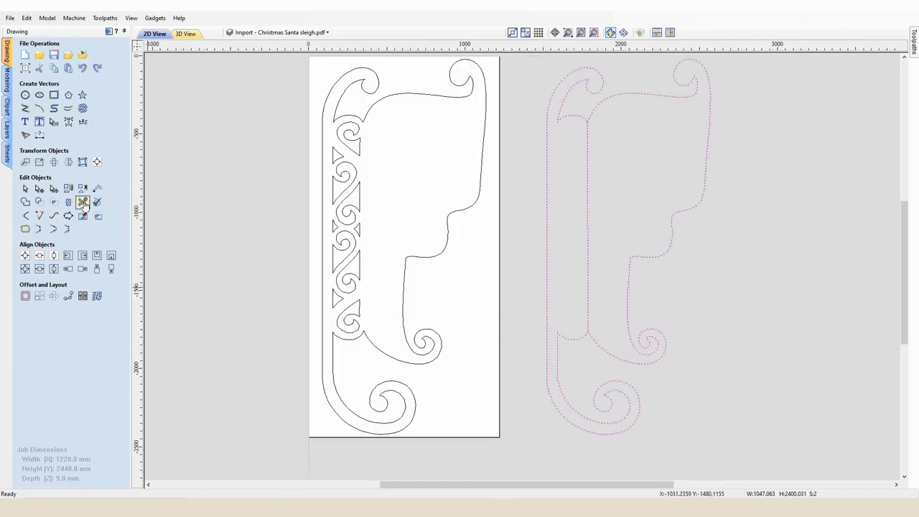
click(83, 202)
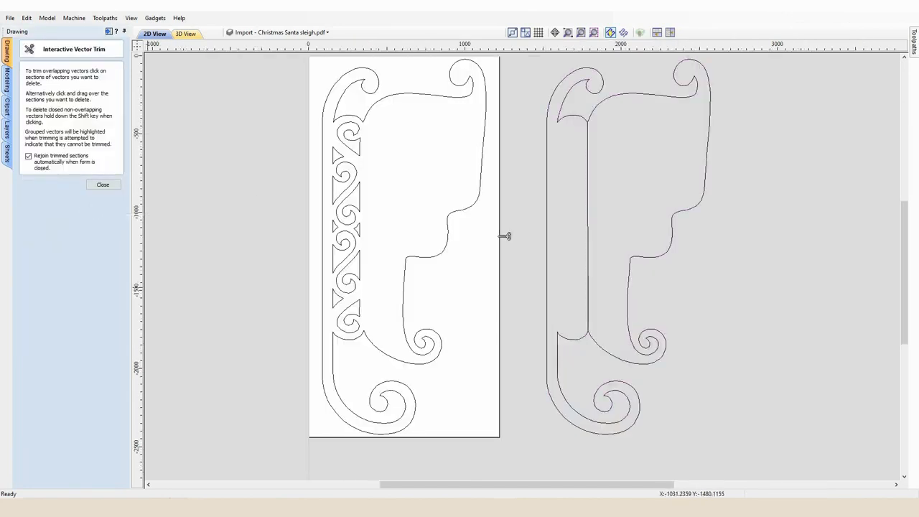
click(576, 341)
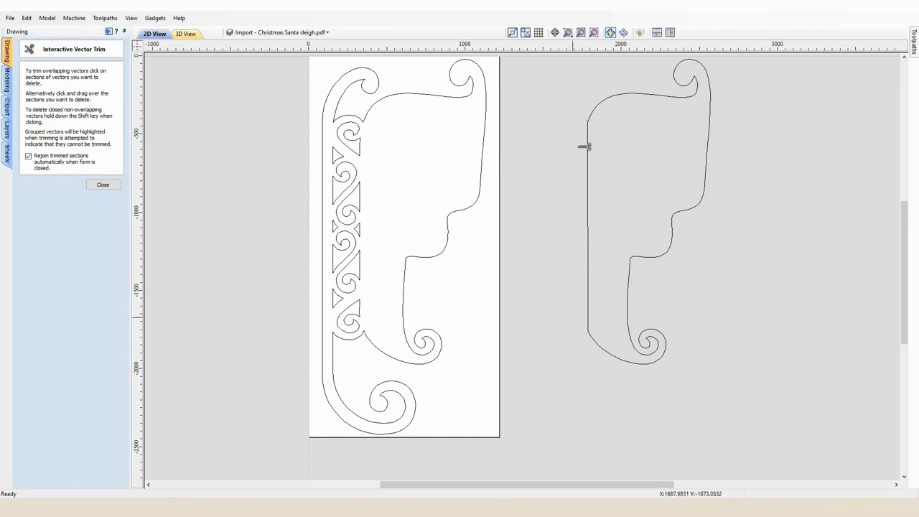
key(Escape)
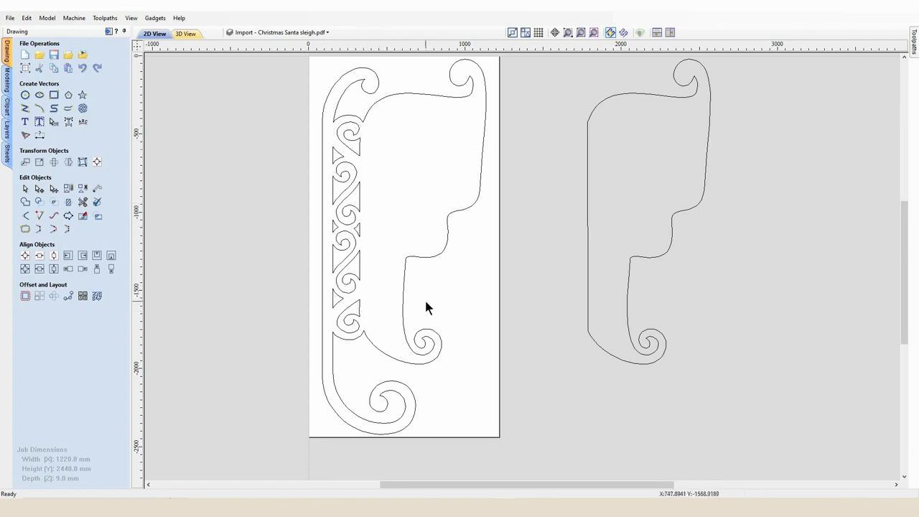
Step: Offset the copied sleigh body outline inwards by 50 mm with sharp corners, keeping the original
scroll(614, 152, down, 1)
middle_drag(614, 153, 651, 328)
scroll(652, 332, down, 2)
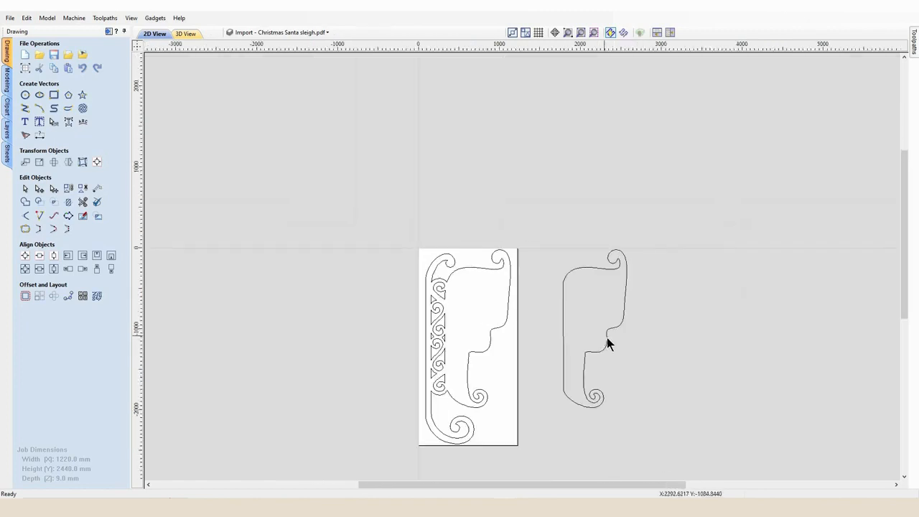
click(610, 348)
scroll(611, 345, up, 2)
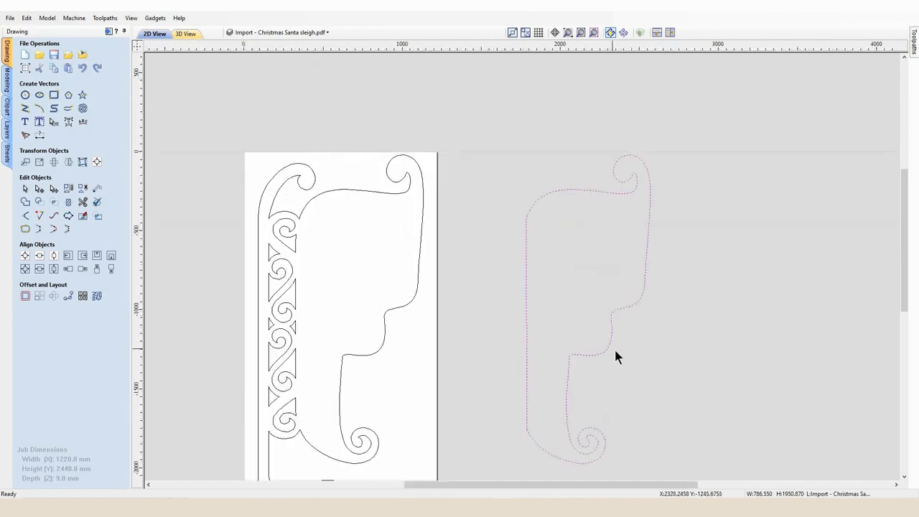
click(23, 298)
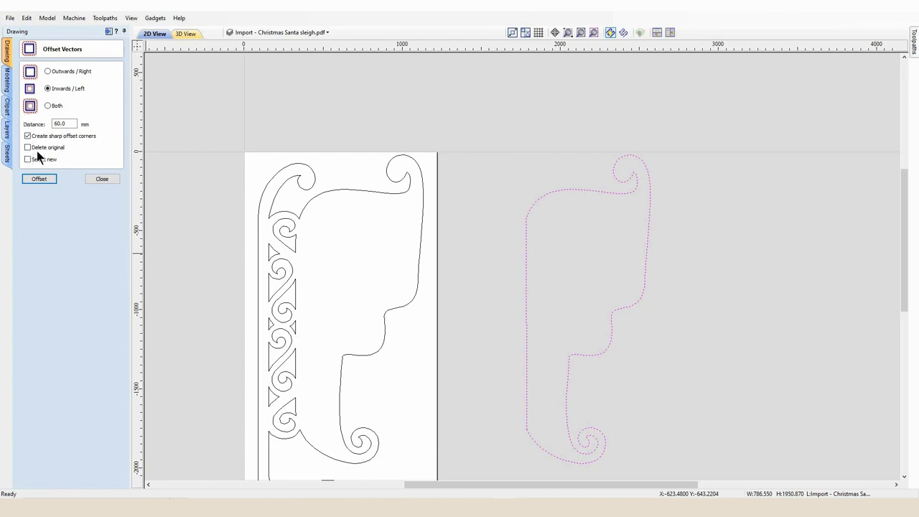
drag(72, 123, 32, 128)
text(50)
click(37, 179)
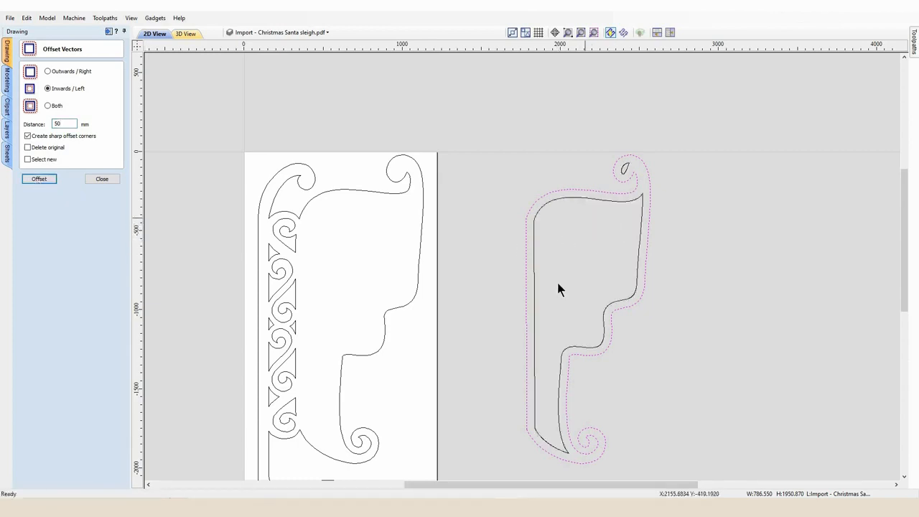
click(103, 180)
Step: Delete the small stray offset loop inside the upper curl and group the two body outlines
click(625, 172)
key(Delete)
click(560, 381)
click(584, 355)
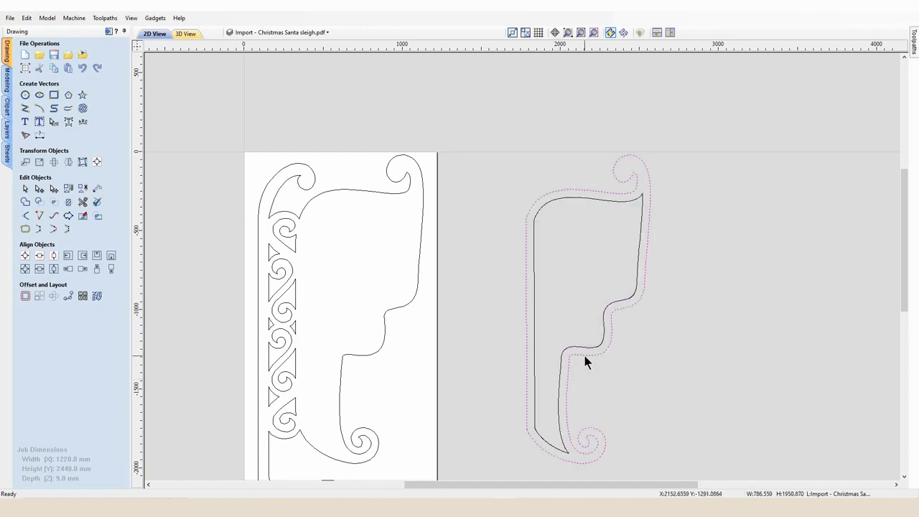
shift+click(592, 348)
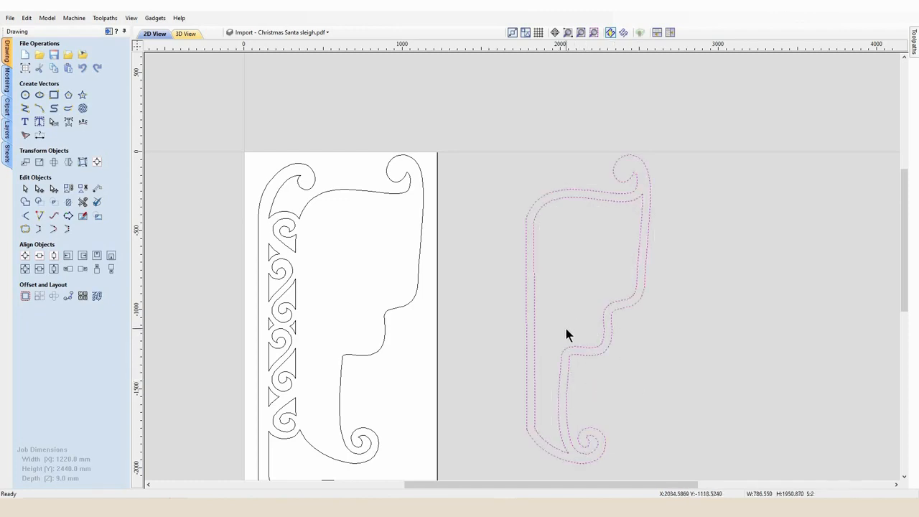
key(g)
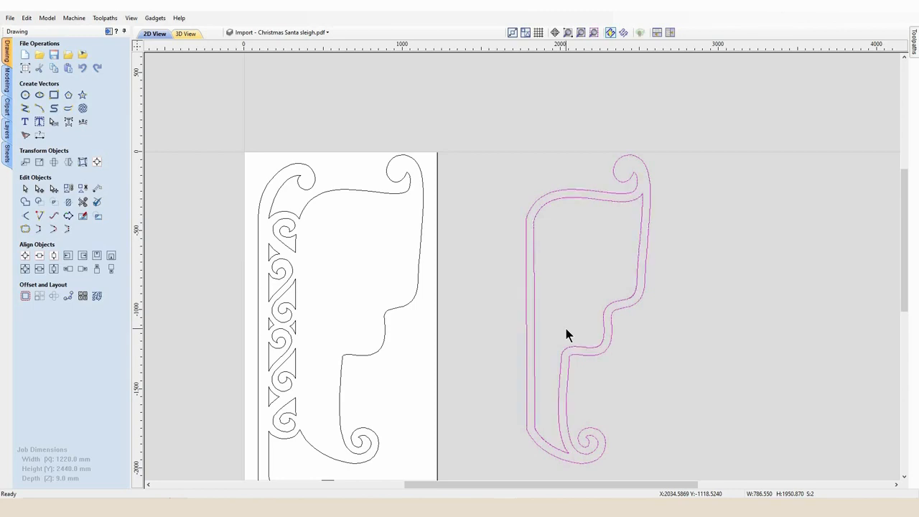
Step: Move the grouped body frame back onto the sheet so it lines up with the original sleigh body
click(604, 339)
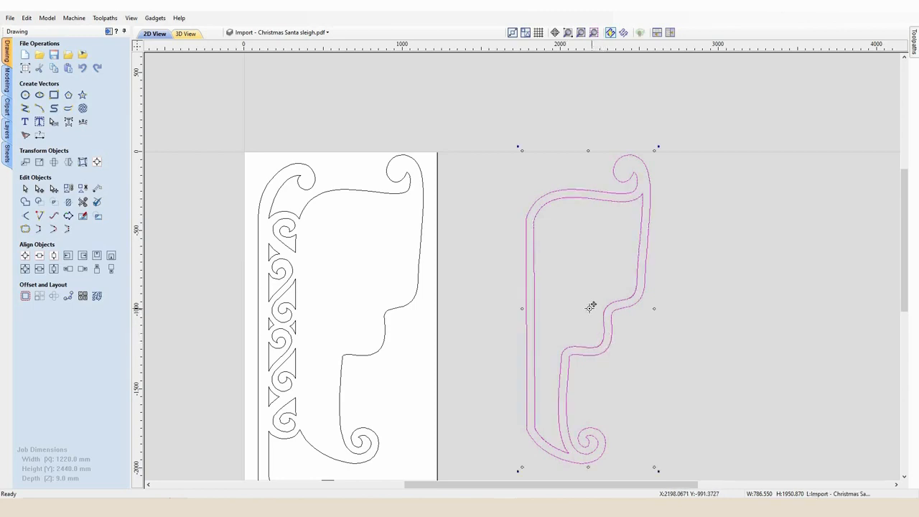
drag(478, 308, 363, 307)
scroll(550, 292, down, 2)
scroll(558, 268, up, 4)
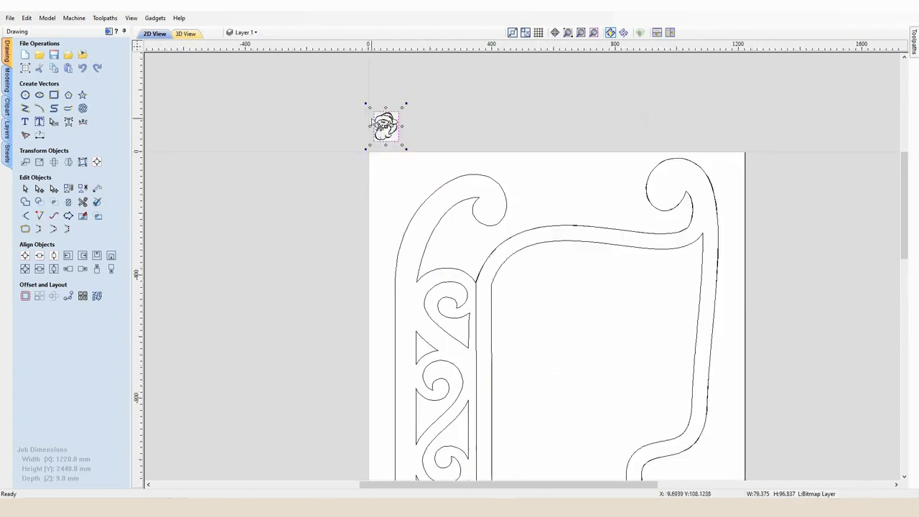
Step: Preview a black/white bitmap trace of the Santa picture with a 0.50 threshold and 80% corner fit
scroll(386, 109, up, 2)
scroll(386, 108, up, 1)
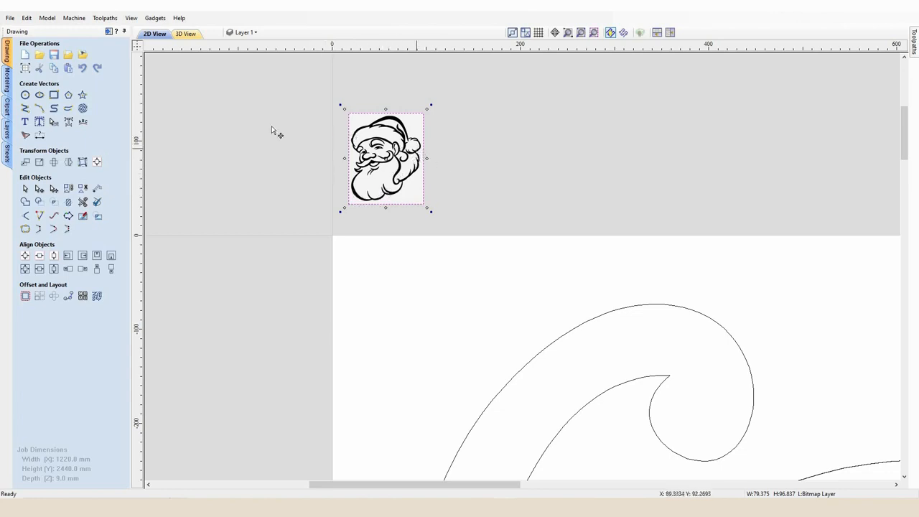
click(25, 137)
scroll(391, 97, up, 5)
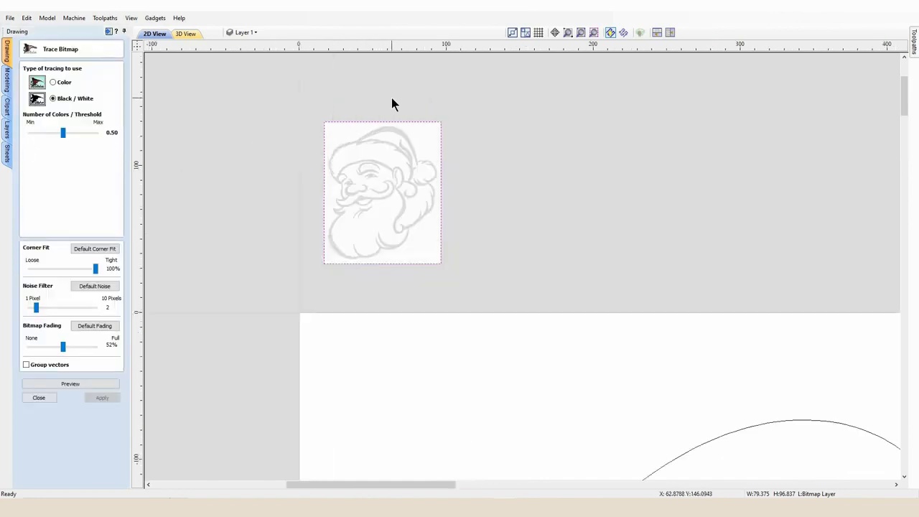
scroll(391, 98, up, 1)
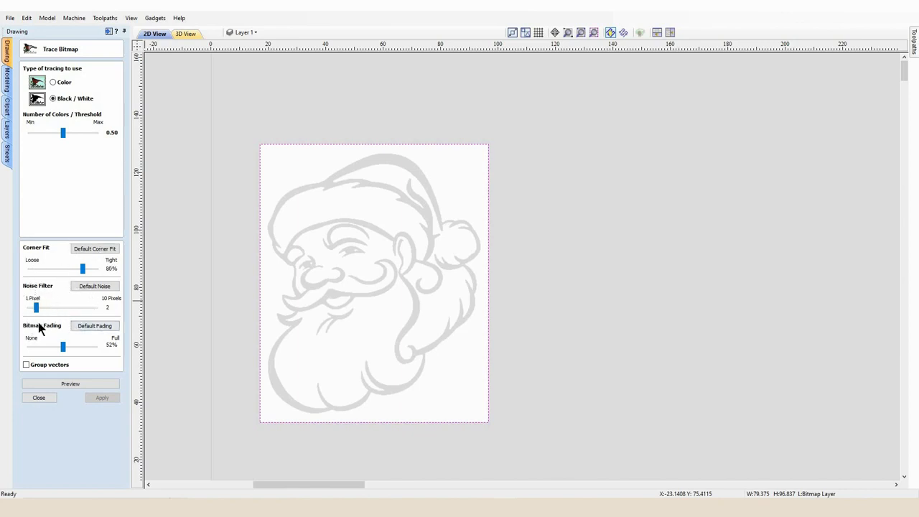
scroll(386, 227, up, 4)
scroll(385, 226, up, 2)
scroll(385, 229, down, 5)
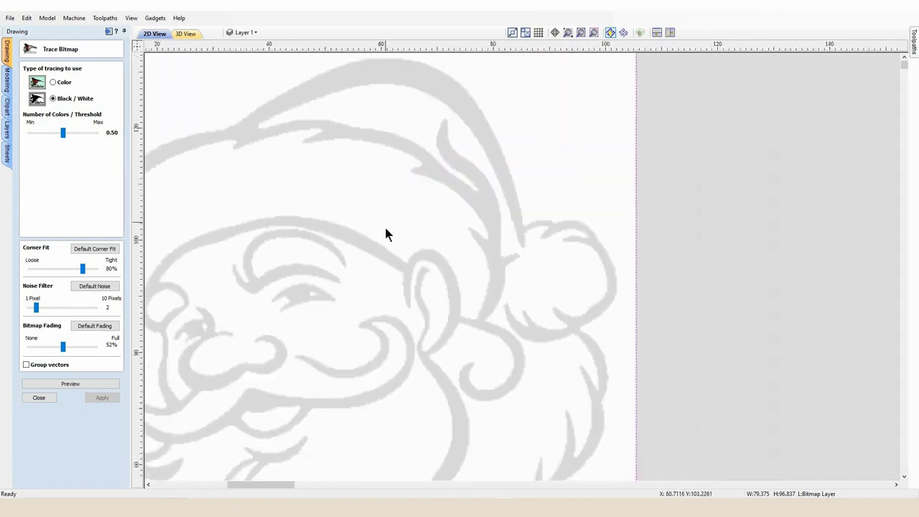
click(107, 383)
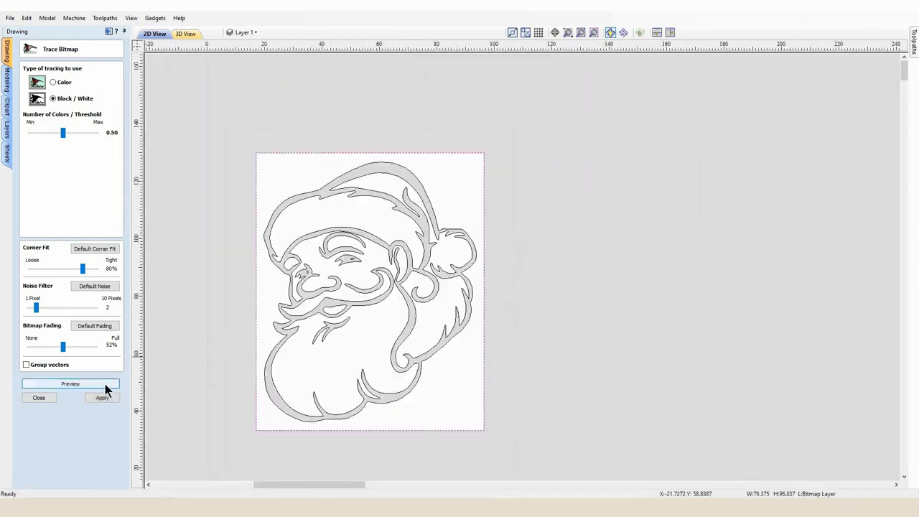
Step: Check the previewed outline around Santa's face and hat, and apply the trace to create the vectors
scroll(322, 243, up, 2)
scroll(323, 243, up, 3)
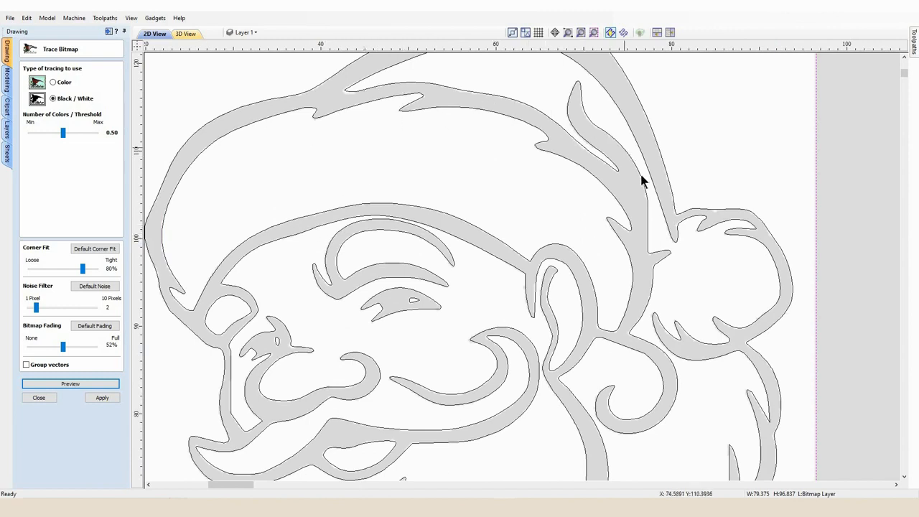
scroll(602, 267, down, 1)
scroll(585, 298, down, 2)
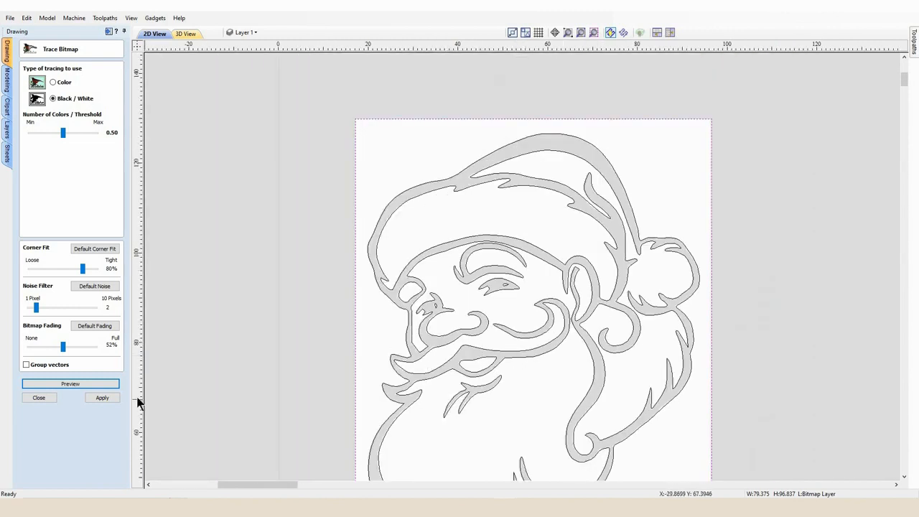
click(113, 398)
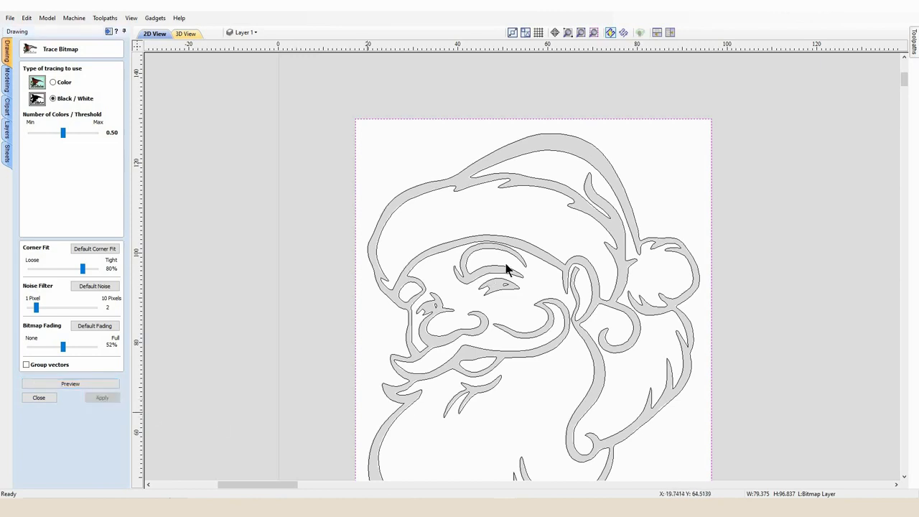
Step: Toggle the visibility of the Bitmap Layer to compare it with the traced vectors, leaving the layer hidden
scroll(503, 279, down, 3)
scroll(502, 278, down, 1)
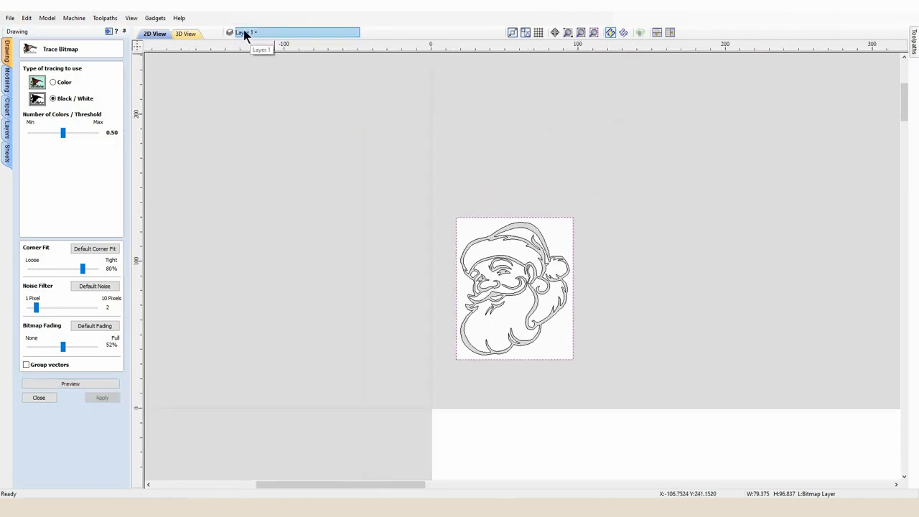
click(244, 31)
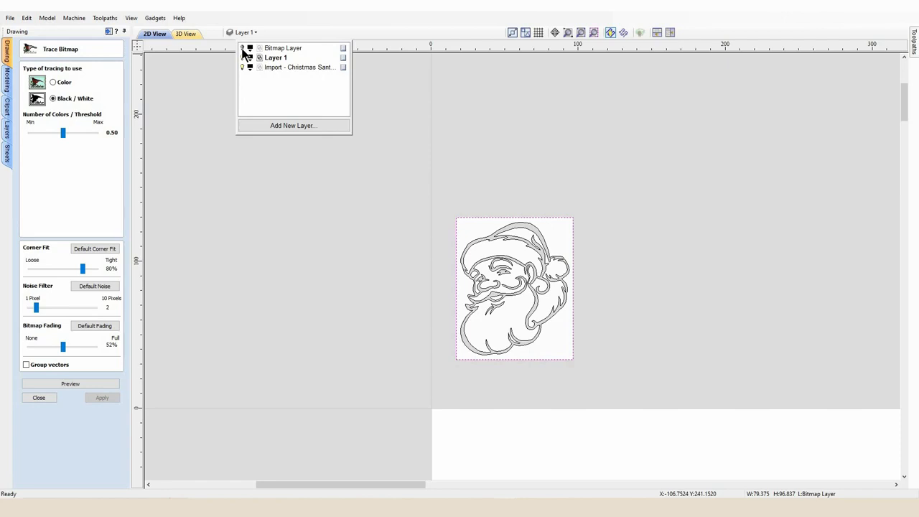
click(310, 168)
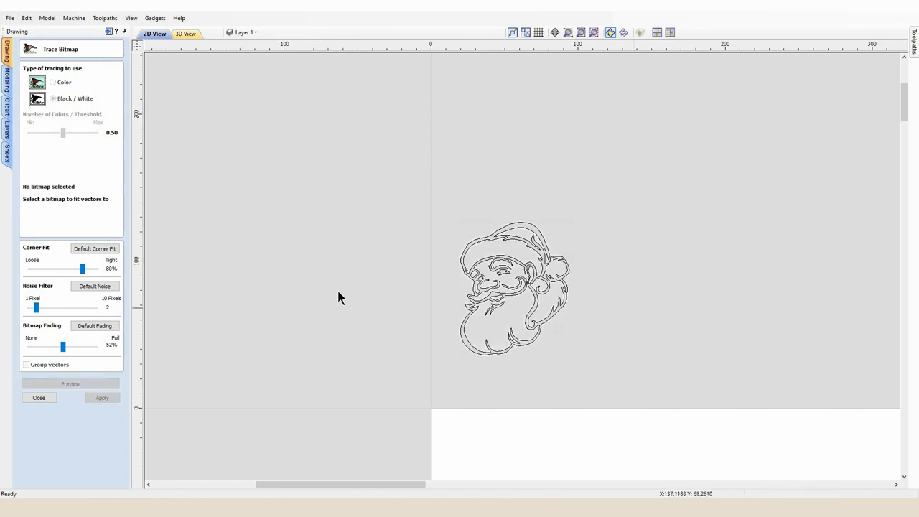
click(244, 33)
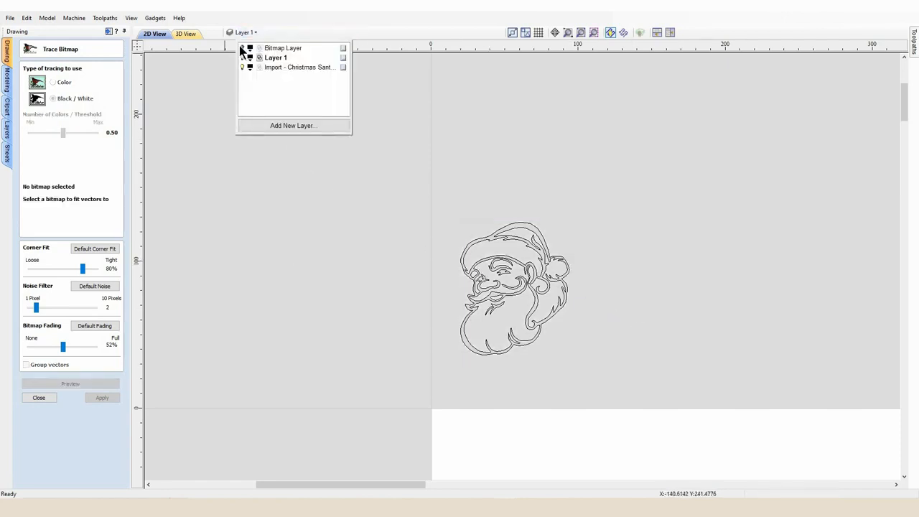
click(242, 49)
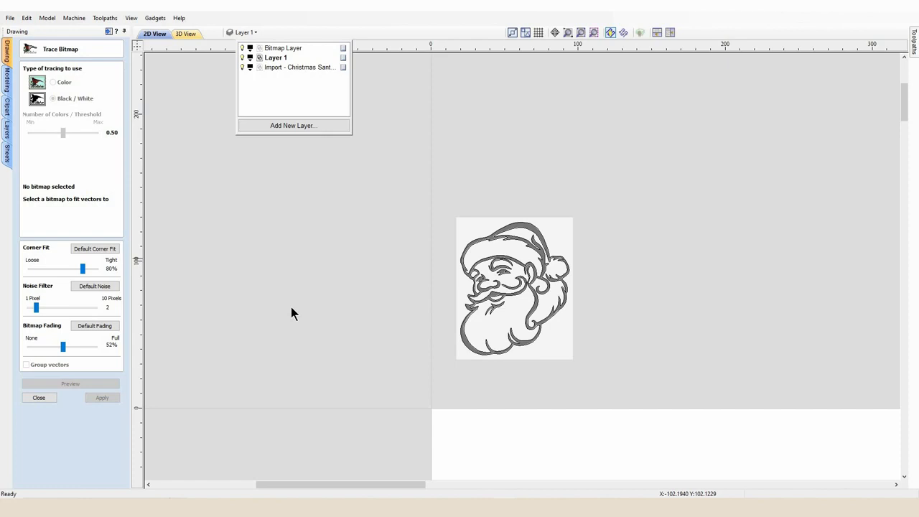
click(242, 49)
click(381, 267)
Step: Finish tracing and rotate all the traced Santa vectors by a relative angle of 90 degrees
drag(590, 348, 435, 193)
scroll(567, 372, down, 5)
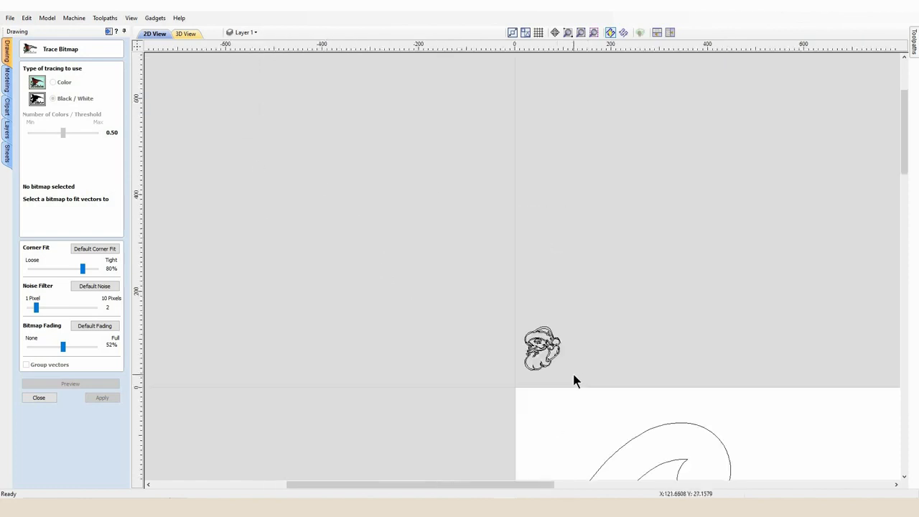
click(38, 398)
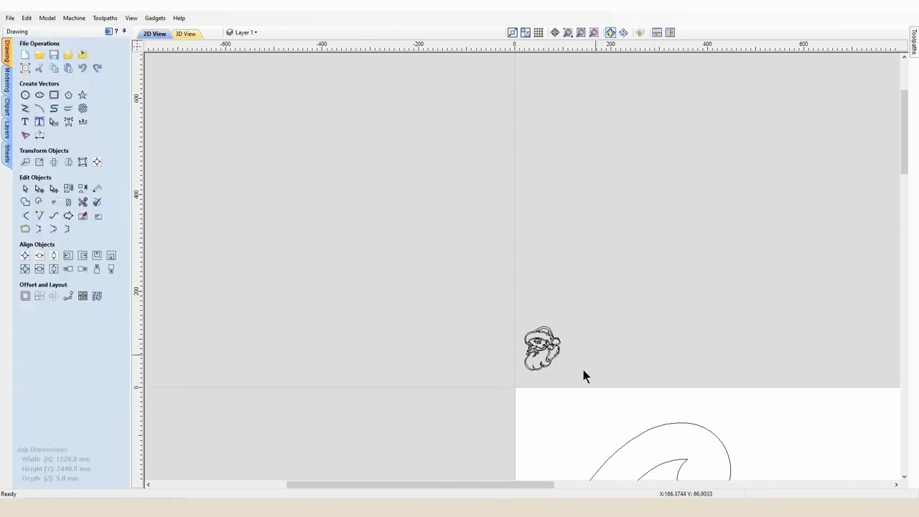
scroll(540, 349, down, 5)
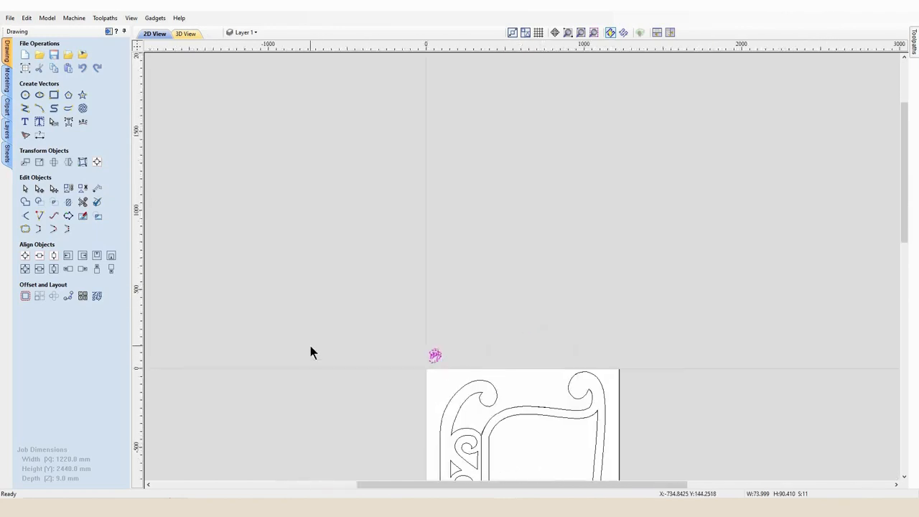
click(64, 163)
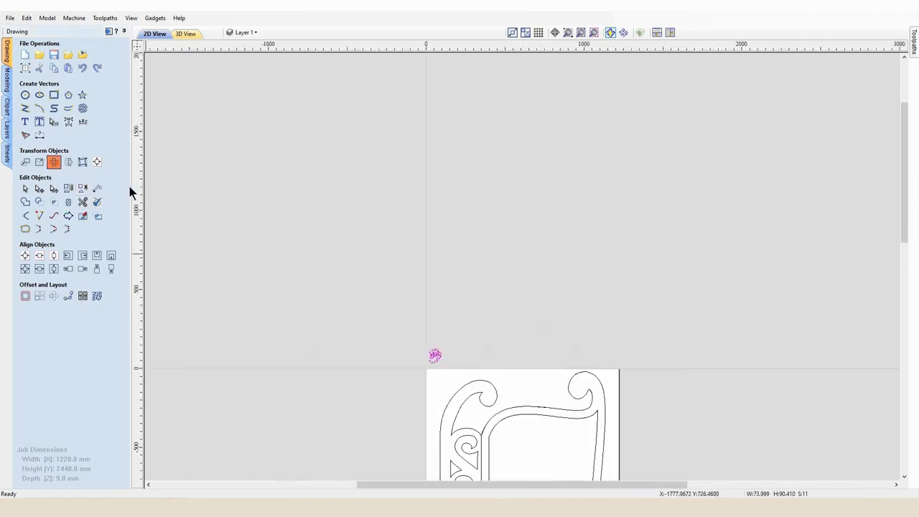
key(Return)
Step: Move the rotated Santa vectors onto the sheet, inside the wide upper part of the sleigh body
scroll(444, 367, up, 1)
drag(413, 355, 573, 470)
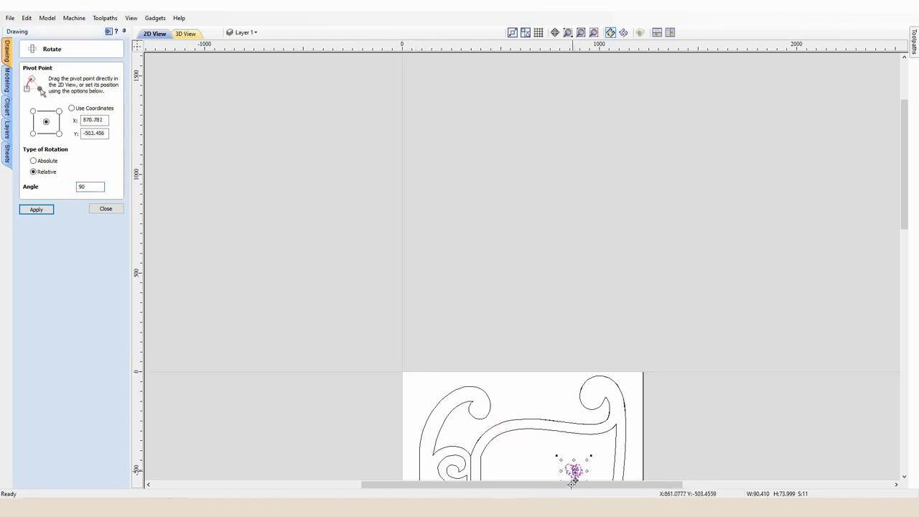
click(92, 209)
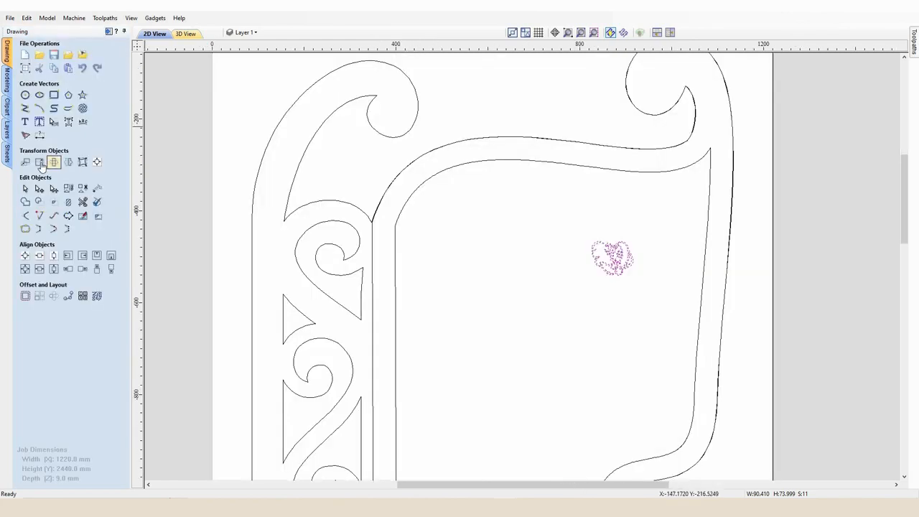
Step: Scale the Santa vectors proportionally to a width of 400 mm and reposition them clear of the inner body outline
click(39, 163)
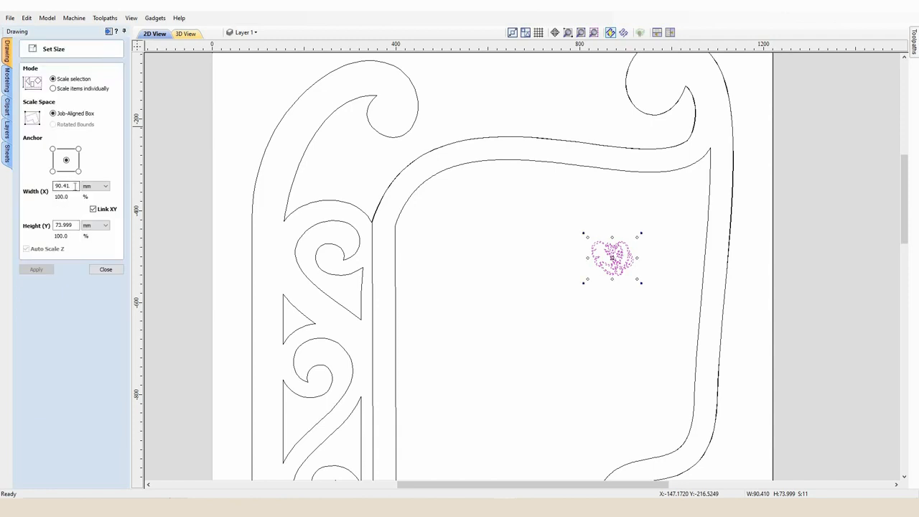
double_click(49, 185)
text(400)
key(Return)
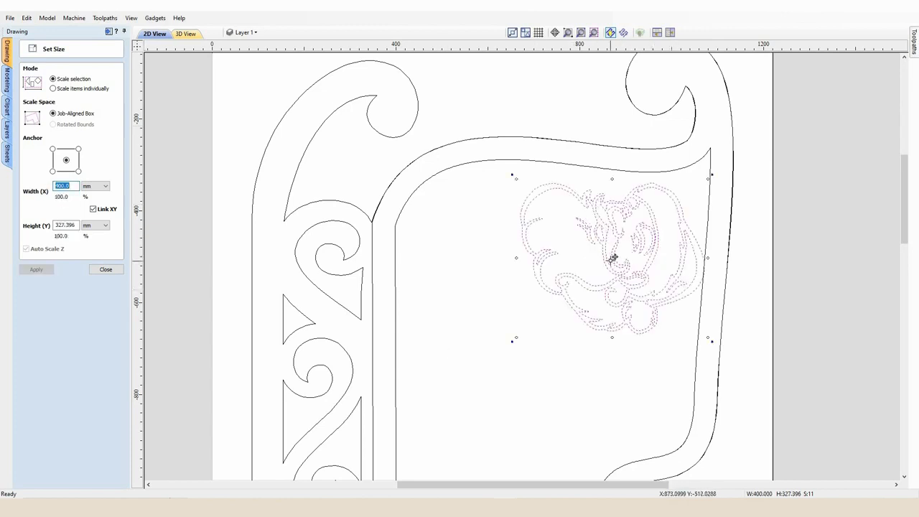
drag(612, 259, 562, 267)
click(106, 270)
click(584, 349)
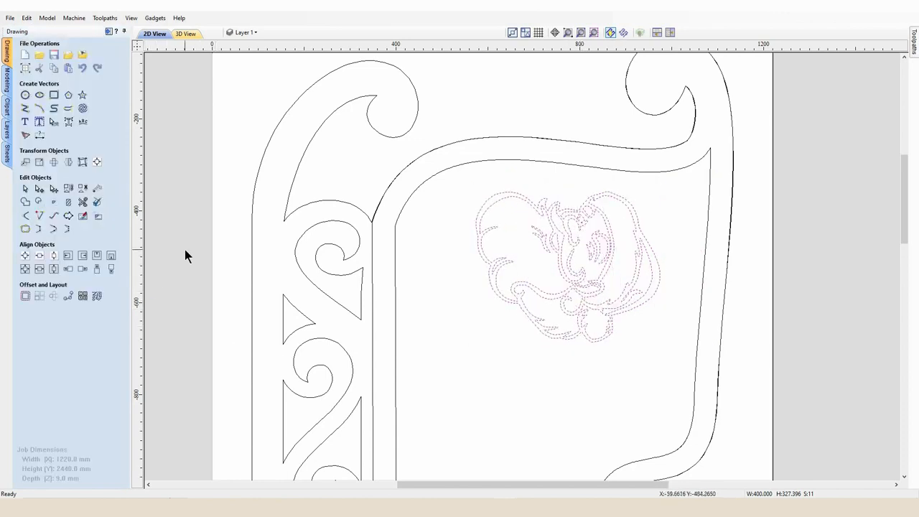
Step: Flip the Santa vectors vertically in place, without creating a mirrored copy
click(67, 162)
click(75, 168)
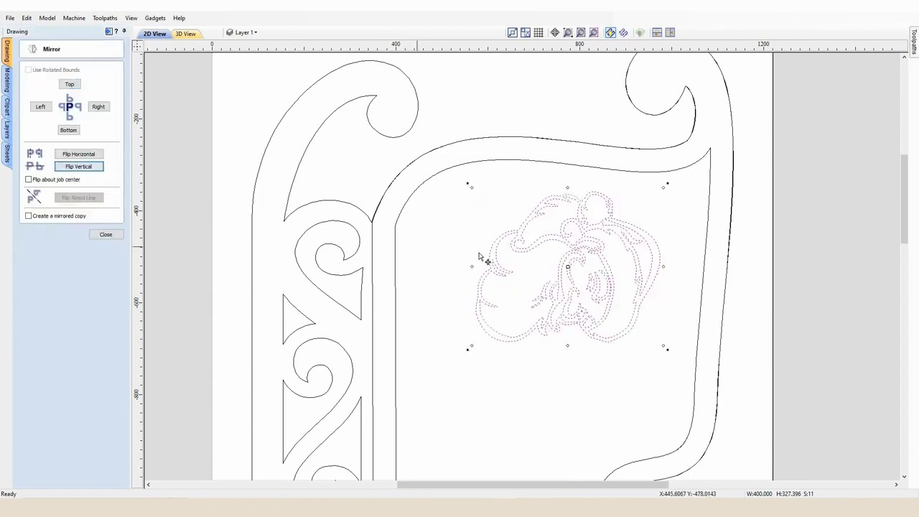
scroll(529, 314, down, 6)
scroll(570, 344, up, 4)
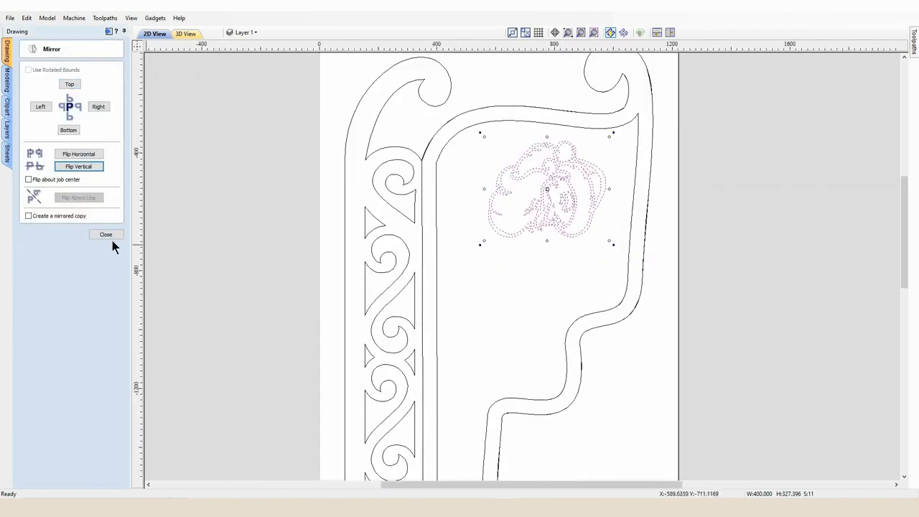
click(105, 235)
Step: Shift the flipped Santa vectors slightly down within the sleigh body and deselect them
drag(591, 244, 501, 149)
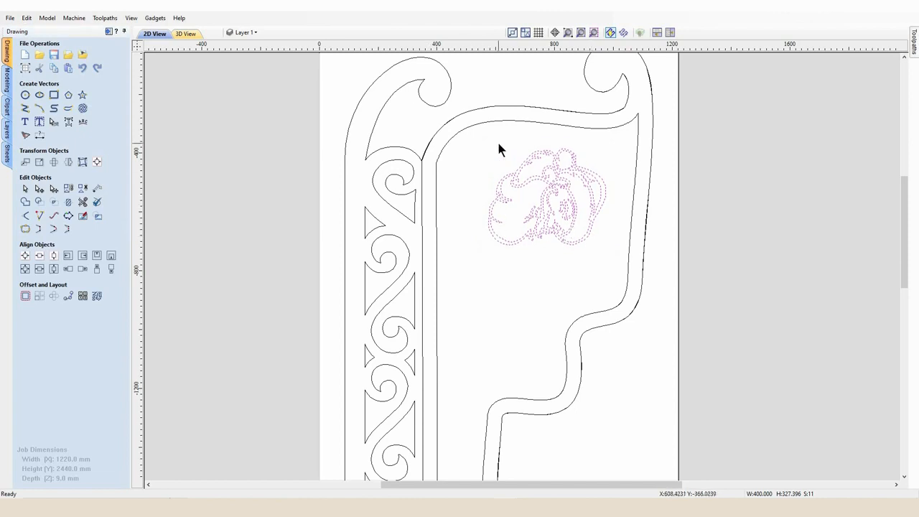
scroll(558, 304, down, 3)
scroll(549, 244, up, 2)
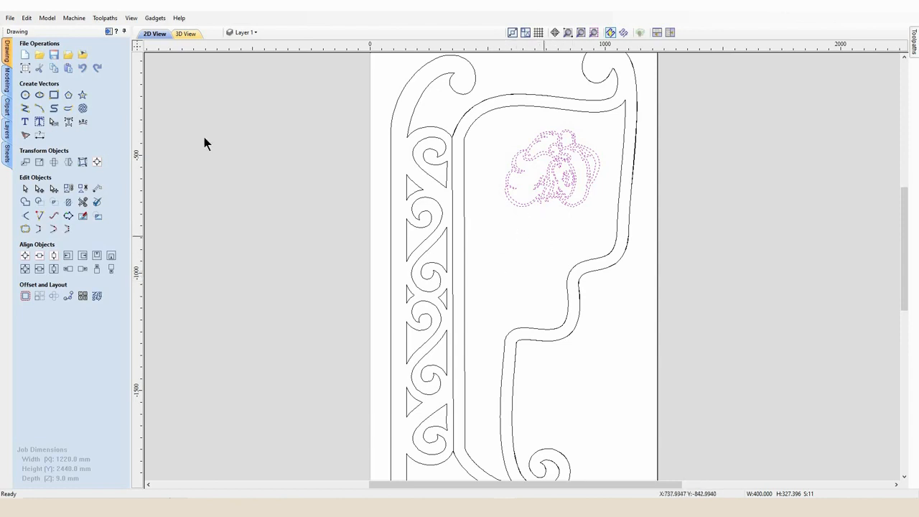
click(182, 152)
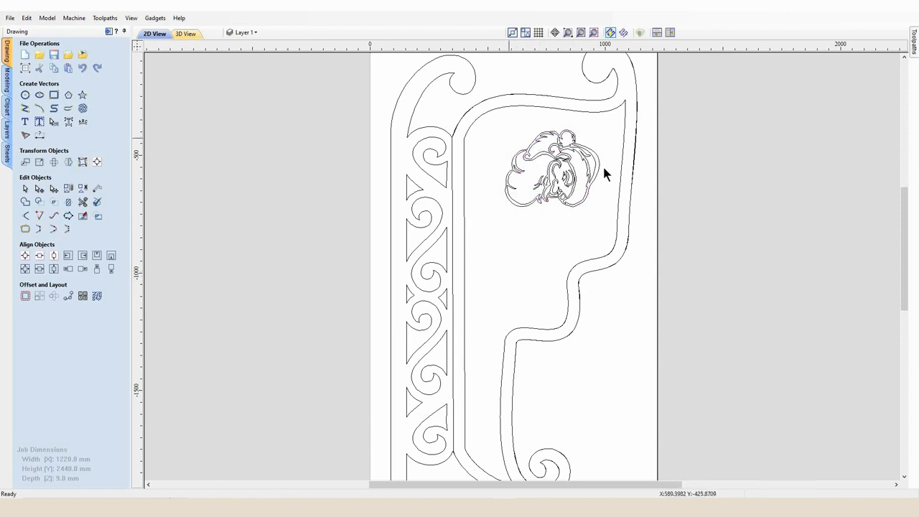
Step: Create centred three-line text "SANTA STOP HERE" in Arial Narrow, 35 mm high, below the Santa face in the sleigh body
click(25, 124)
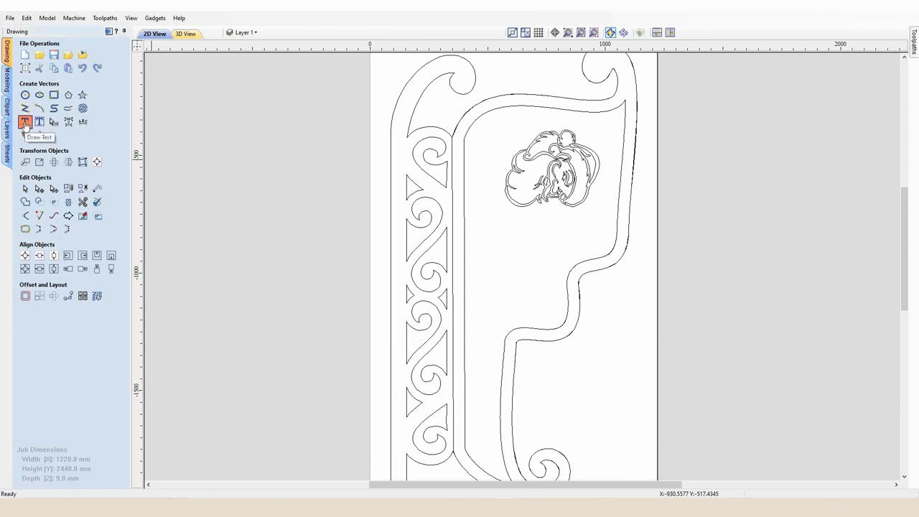
click(24, 124)
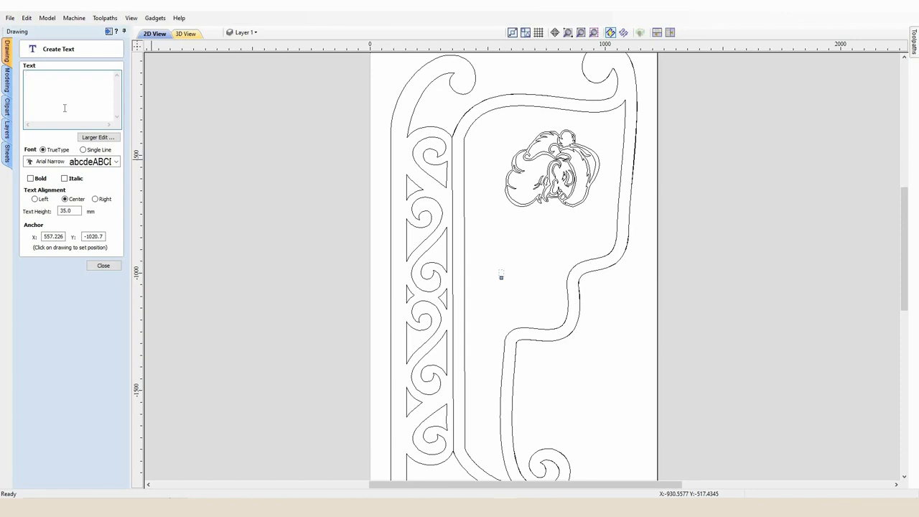
key(Caps_Lock)
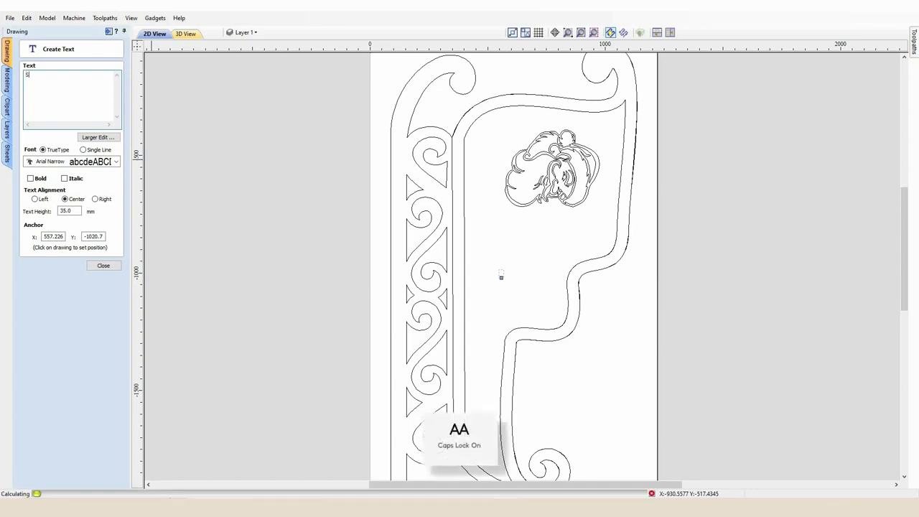
text(SANTA )
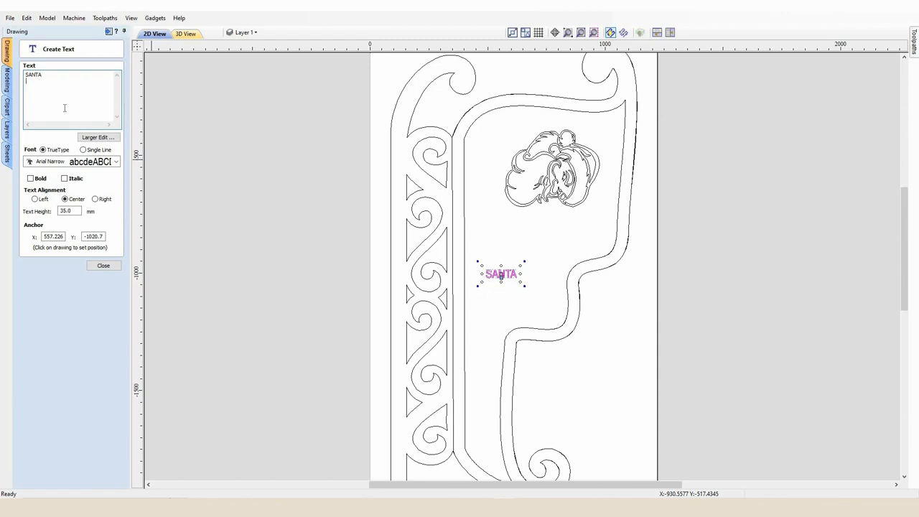
text(STOP )
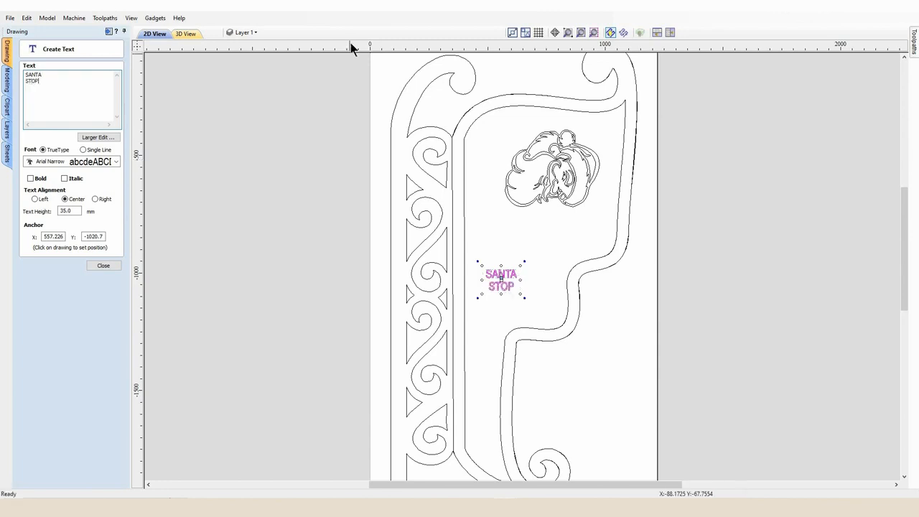
text(HERE)
click(104, 266)
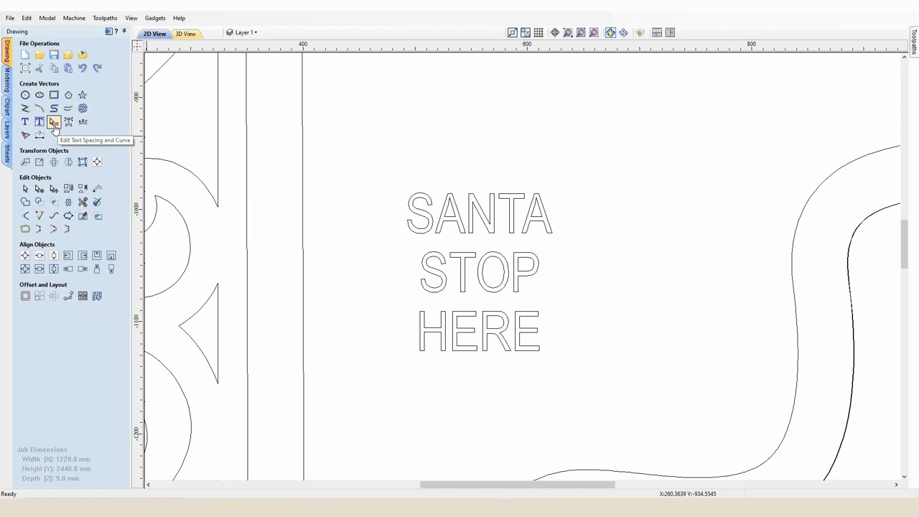
Step: Widen the kerning between the letters of "SANTA" in the text block
click(476, 226)
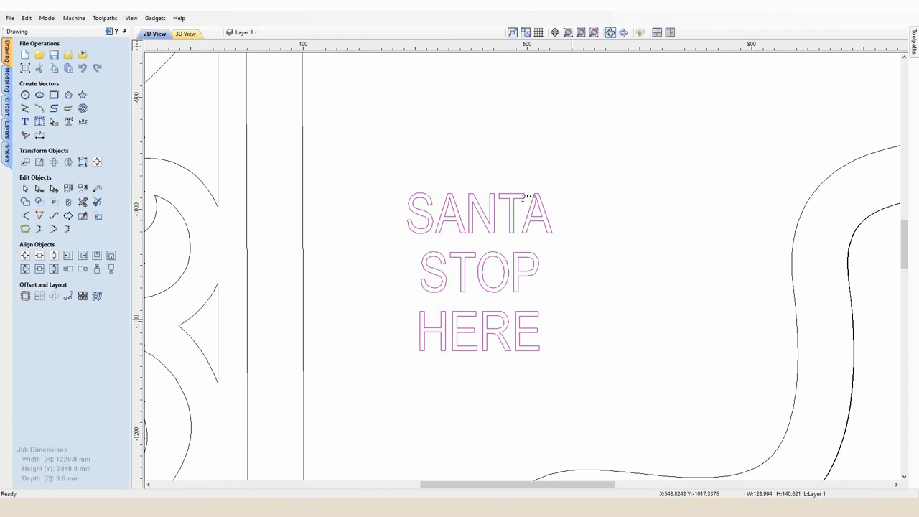
key(Caps_Lock)
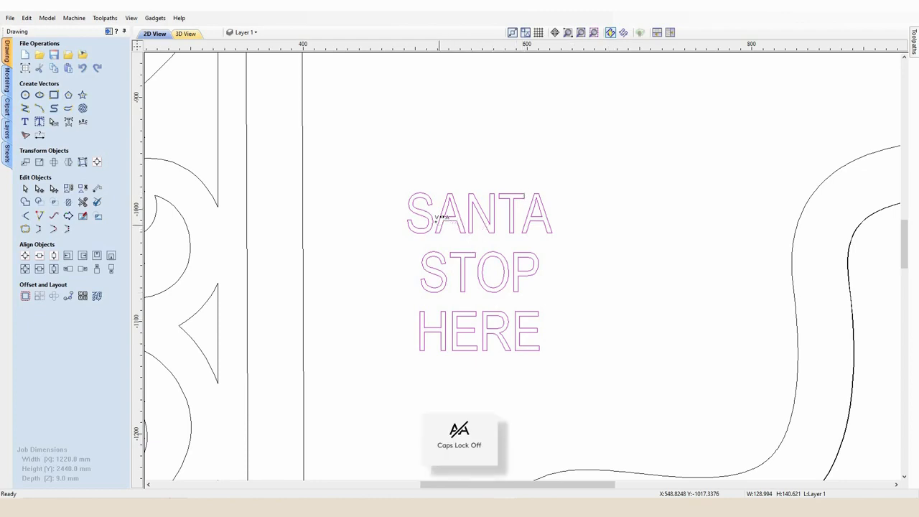
shift+click(438, 217)
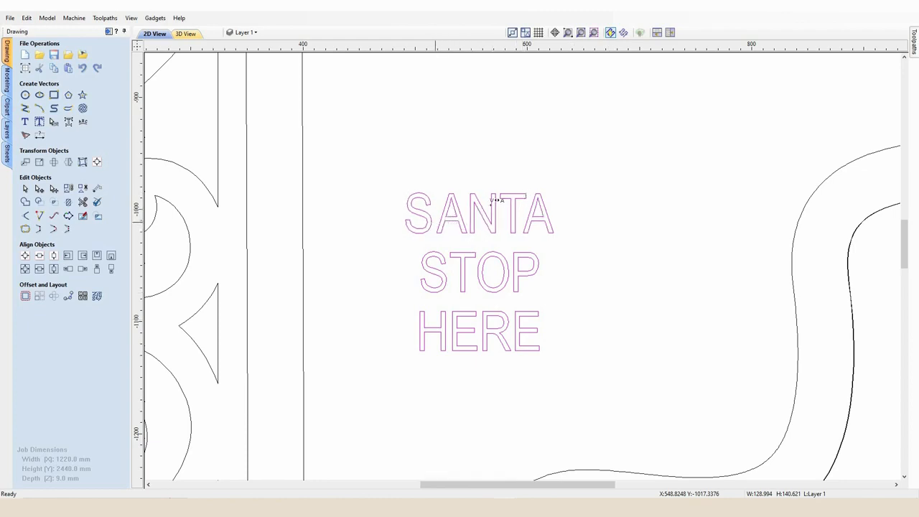
shift+click(468, 219)
shift+click(468, 219)
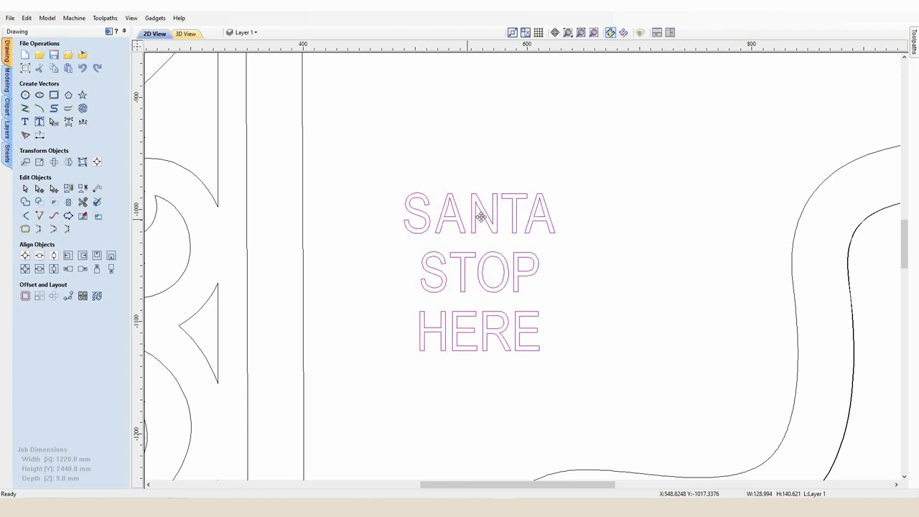
shift+click(507, 216)
shift+click(526, 210)
shift+click(530, 210)
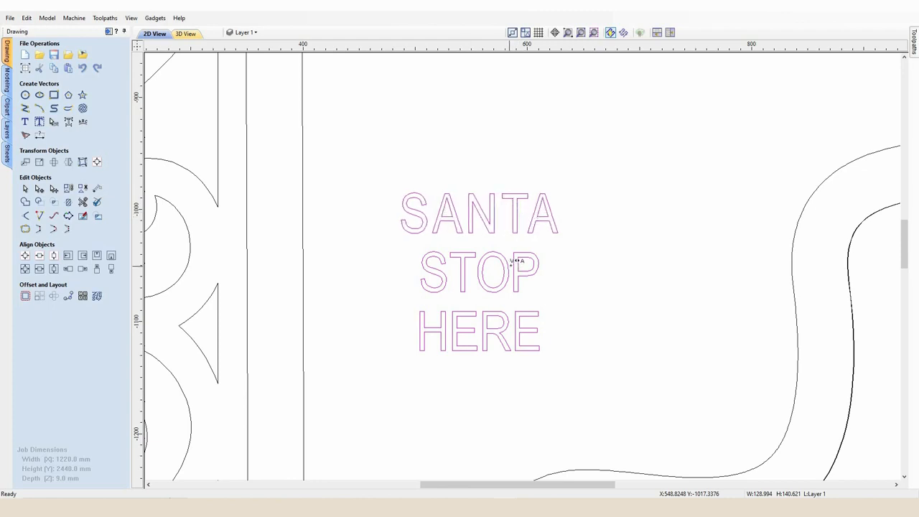
Step: Widen the kerning in "STOP" and "HERE", and open the gap between the first A and N of "SANTA" slightly more
shift+click(515, 262)
shift+click(512, 262)
shift+click(475, 268)
shift+click(446, 270)
shift+click(448, 329)
shift+click(477, 326)
shift+click(518, 327)
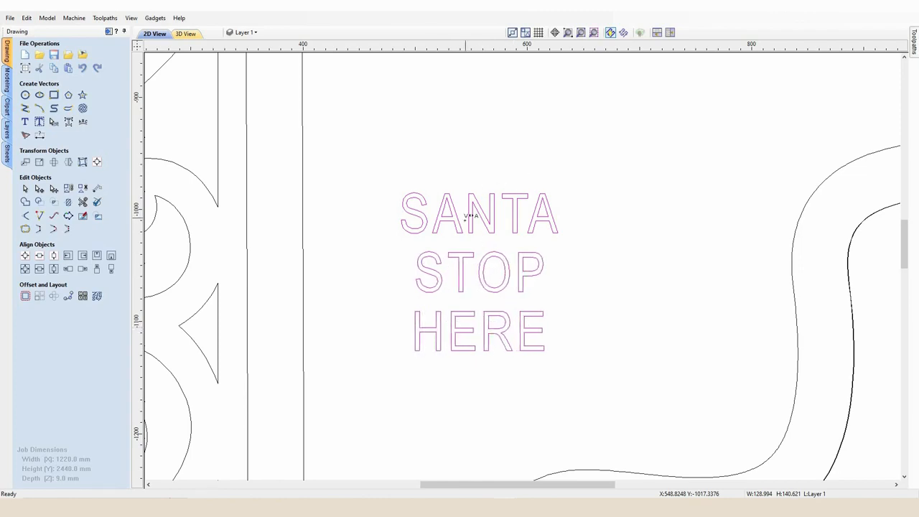
shift+click(469, 210)
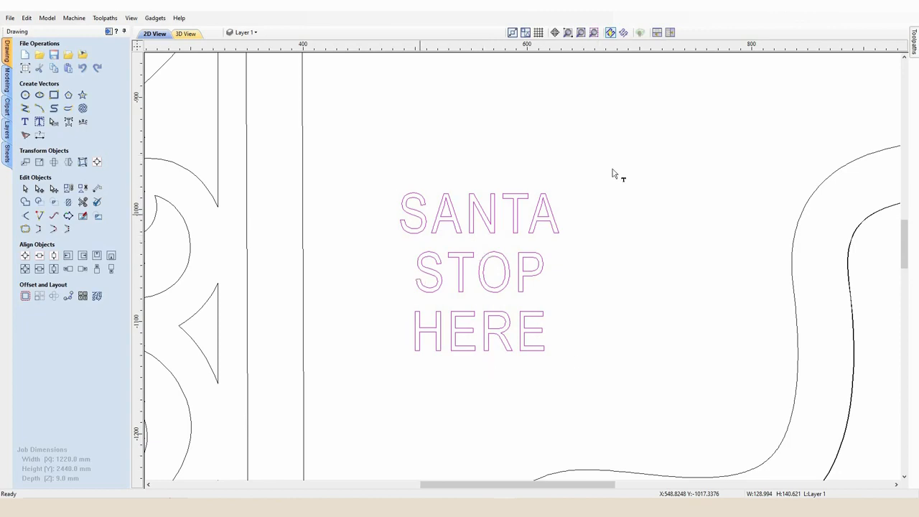
click(467, 162)
Step: Rotate the "SANTA STOP HERE" text by a relative 270 degrees and place it just below the Santa face
scroll(507, 206, down, 4)
scroll(525, 249, down, 2)
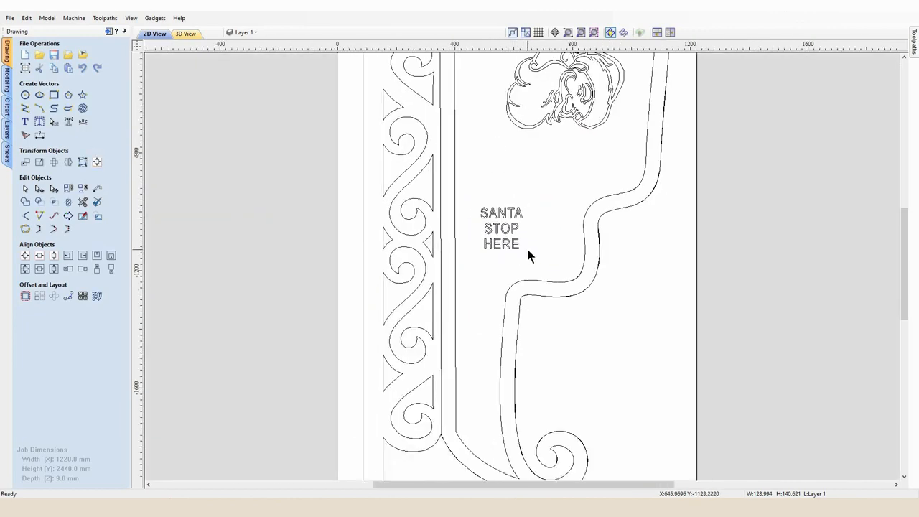
click(477, 208)
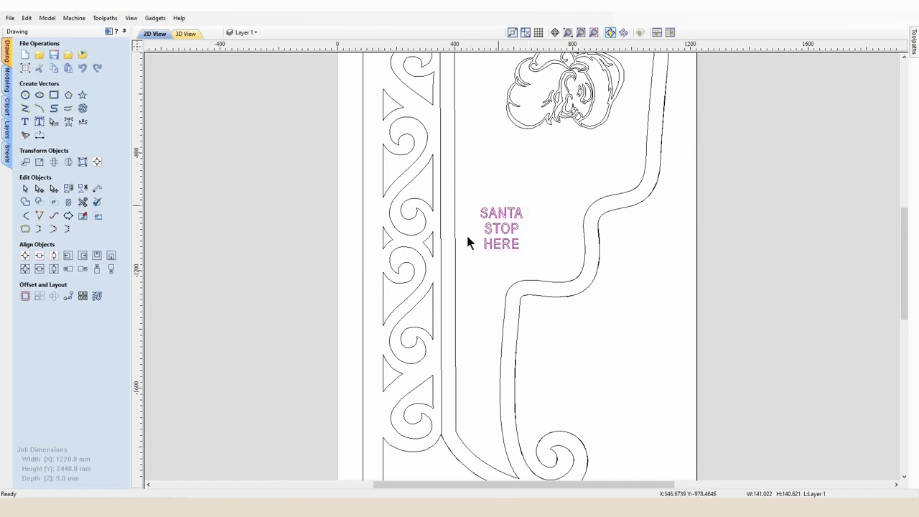
click(54, 163)
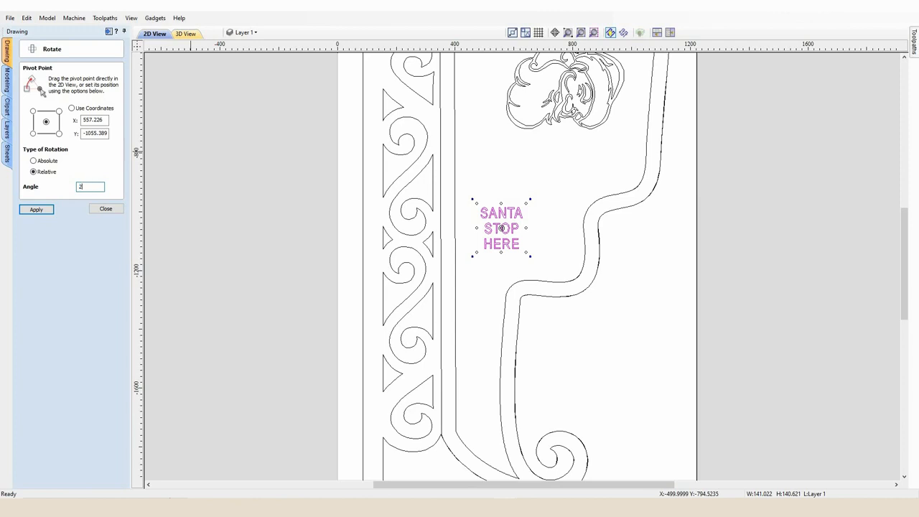
key(Return)
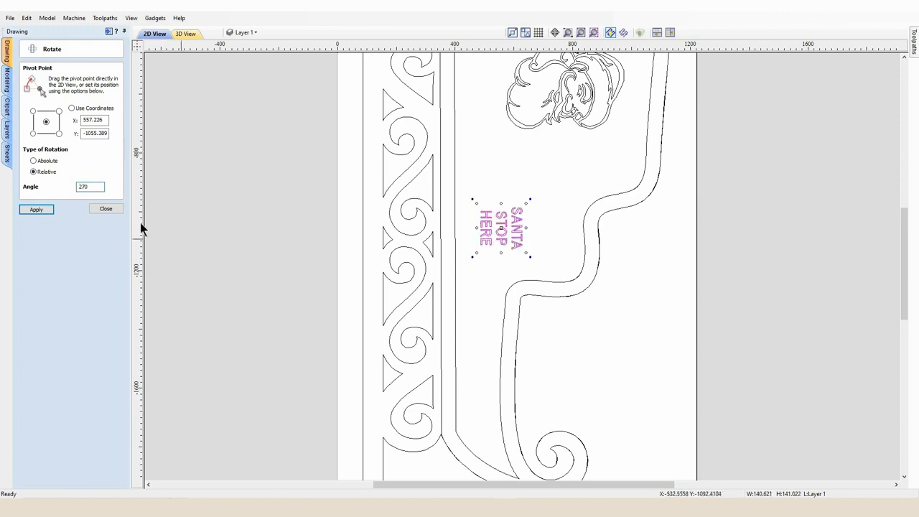
click(106, 209)
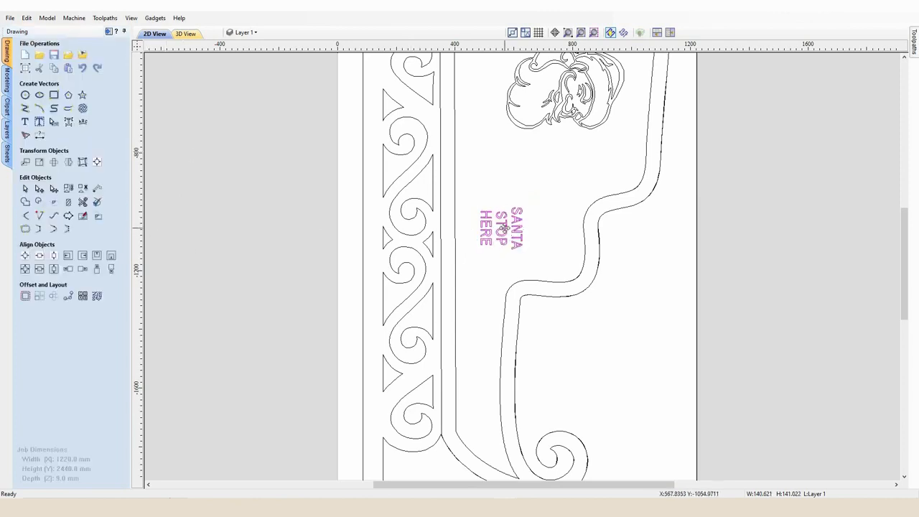
drag(505, 234, 542, 186)
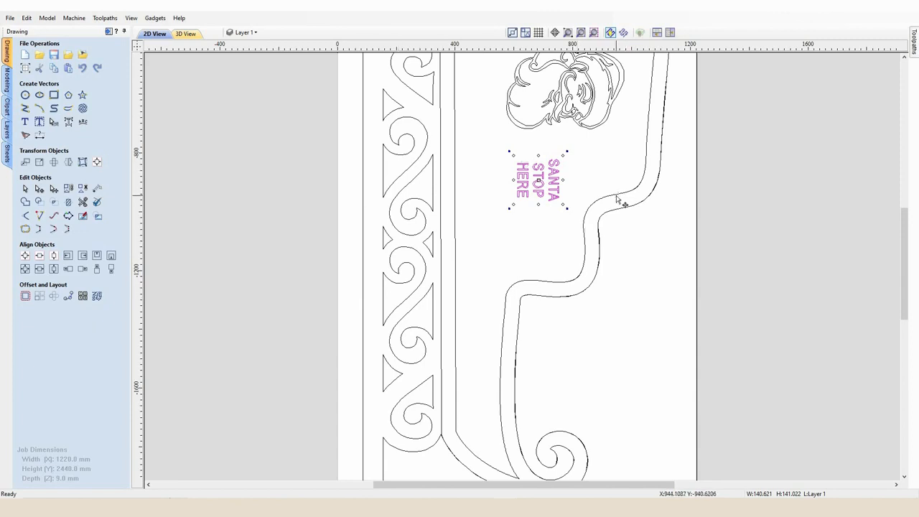
Step: Select the sleigh body frame vectors and add a second sheet to the job
scroll(622, 182, down, 3)
scroll(615, 187, up, 2)
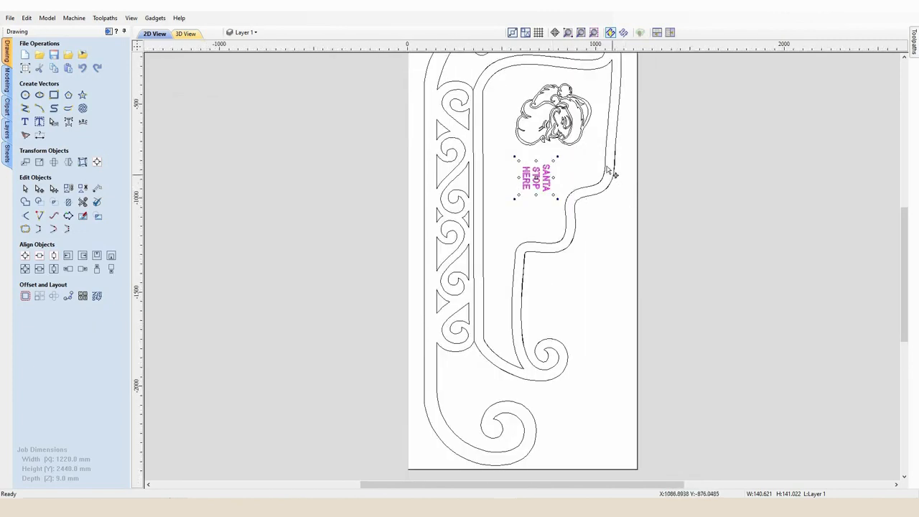
click(610, 176)
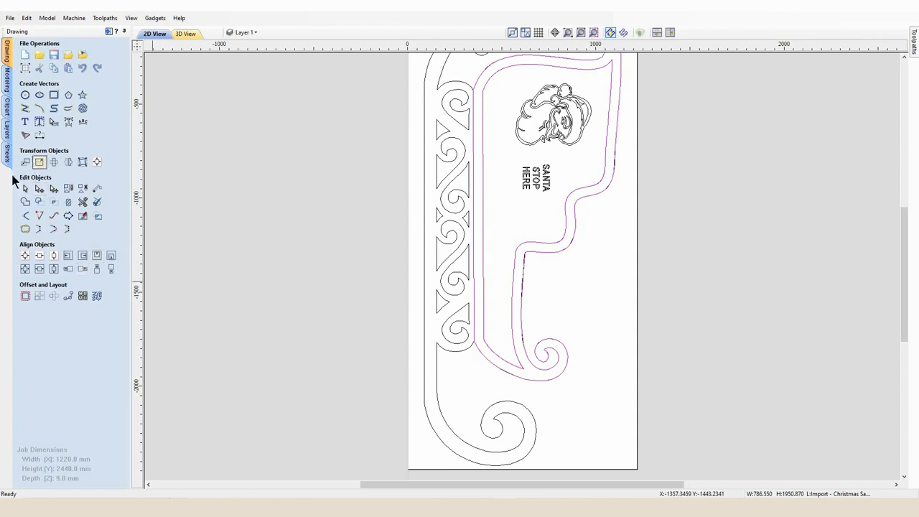
click(7, 153)
click(36, 479)
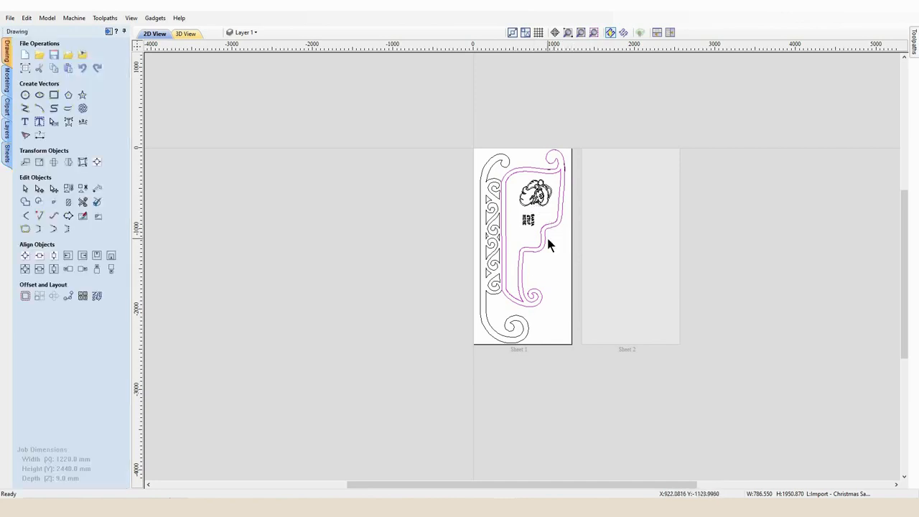
Step: Transfer the body frame vectors from Sheet 1 to Sheet 2 and shift them towards that sheet's left edge
key(Delete)
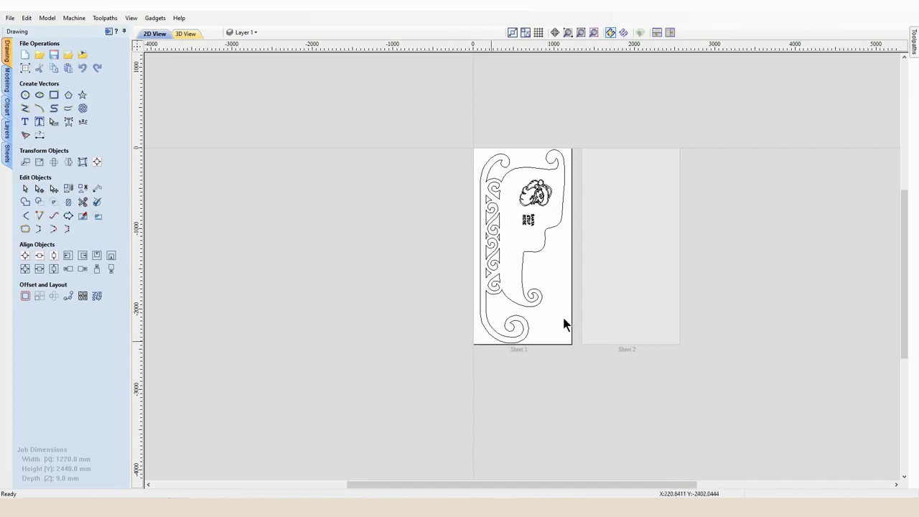
click(621, 243)
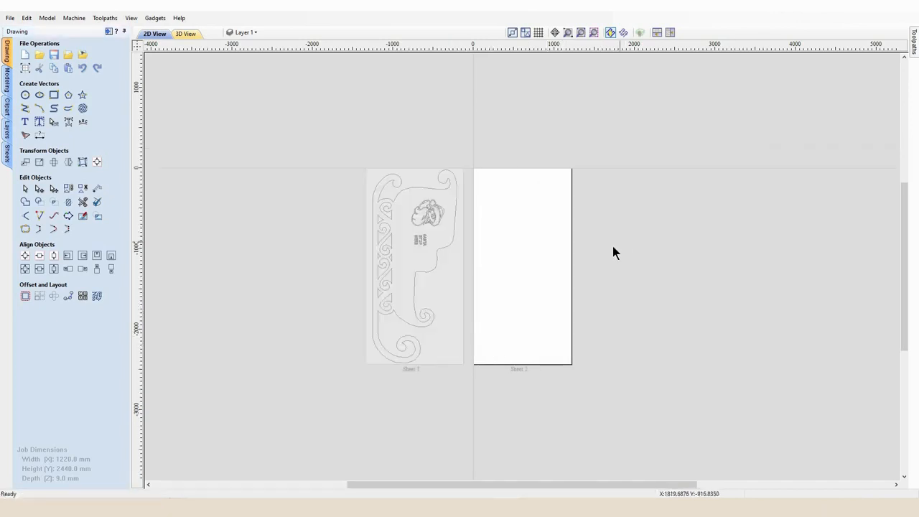
key(ctrl+v)
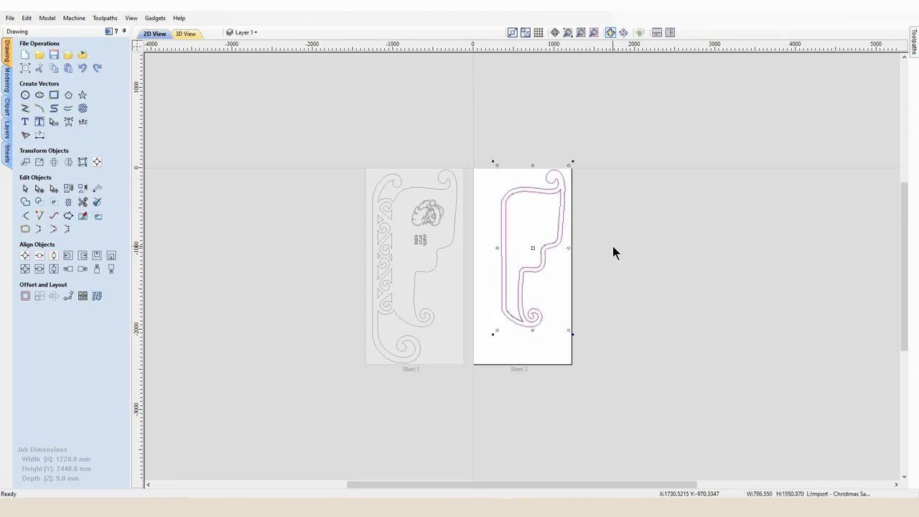
drag(536, 247, 512, 250)
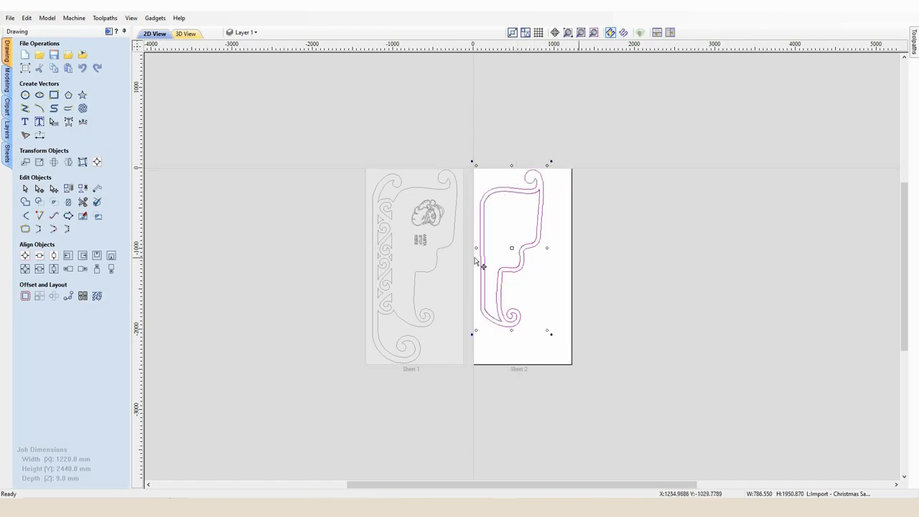
Step: Calculate an inside profile toolpath for the scroll cutouts on Sheet 1, allowing the 10 mm cut to go through the material
click(450, 295)
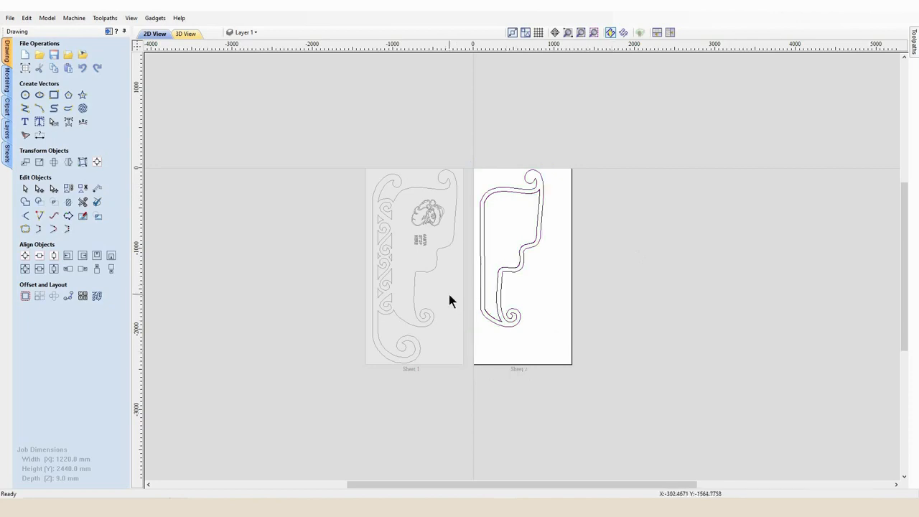
double_click(446, 293)
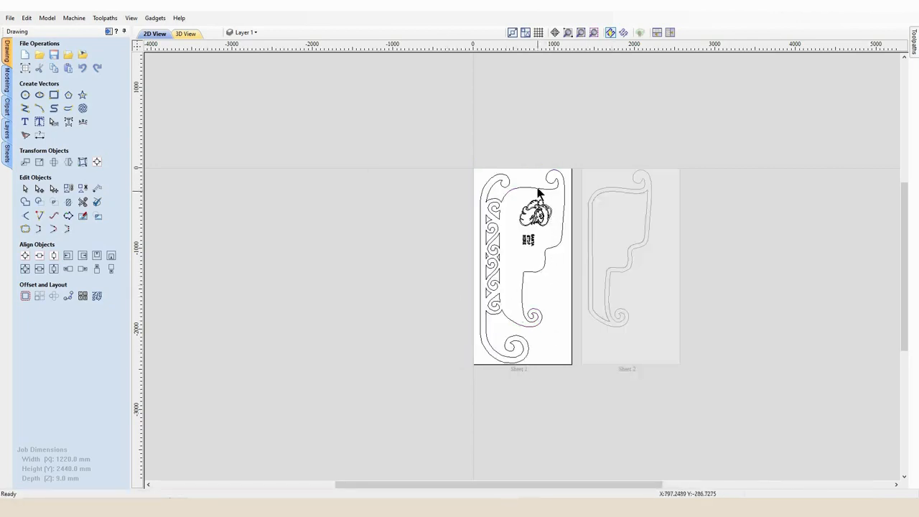
click(915, 34)
click(911, 32)
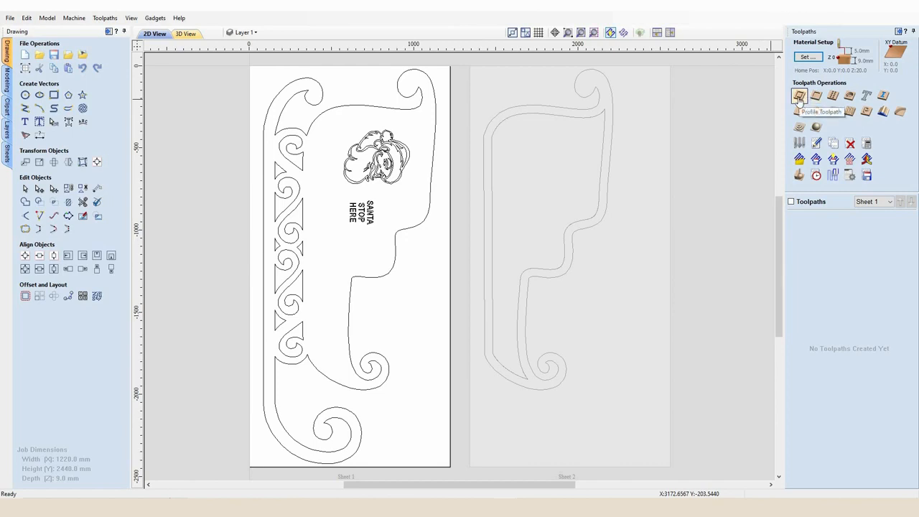
click(797, 97)
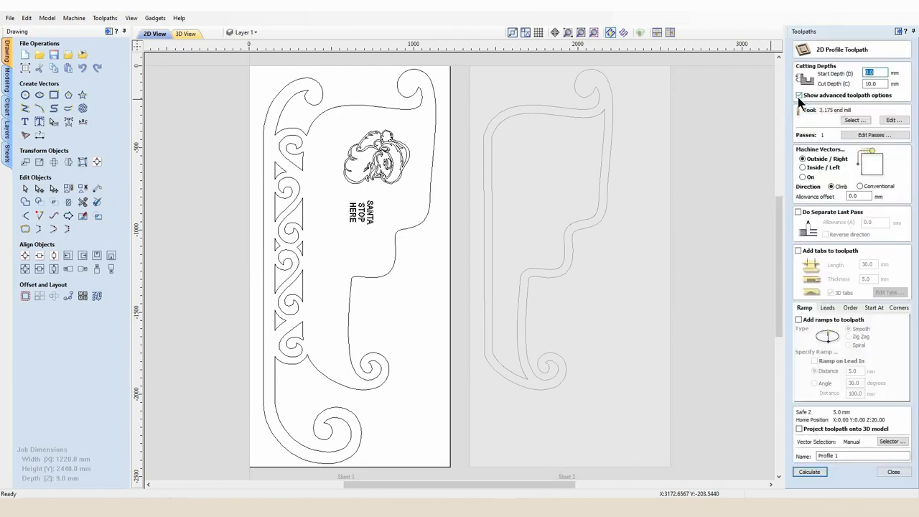
click(801, 167)
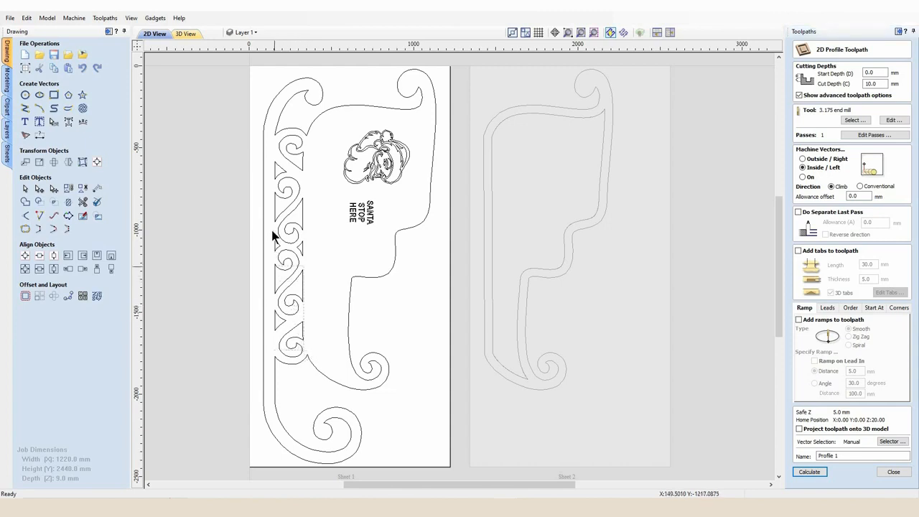
click(277, 145)
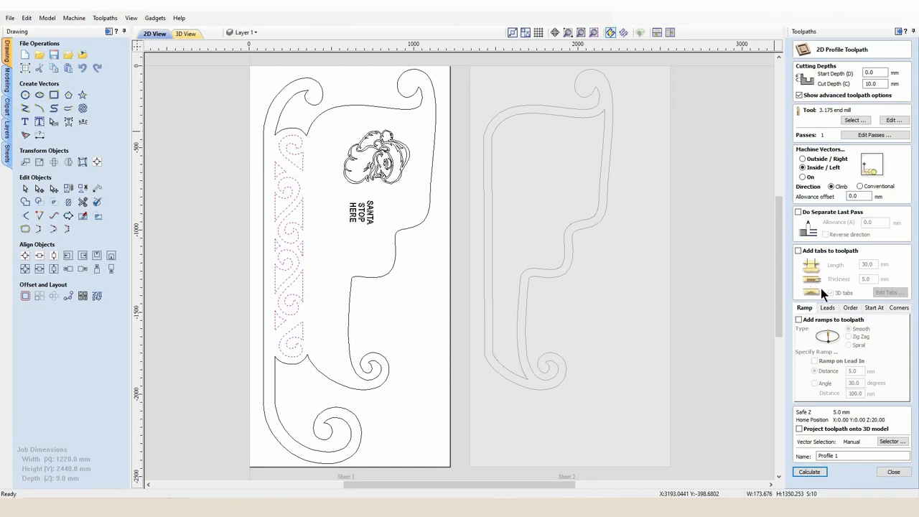
click(810, 471)
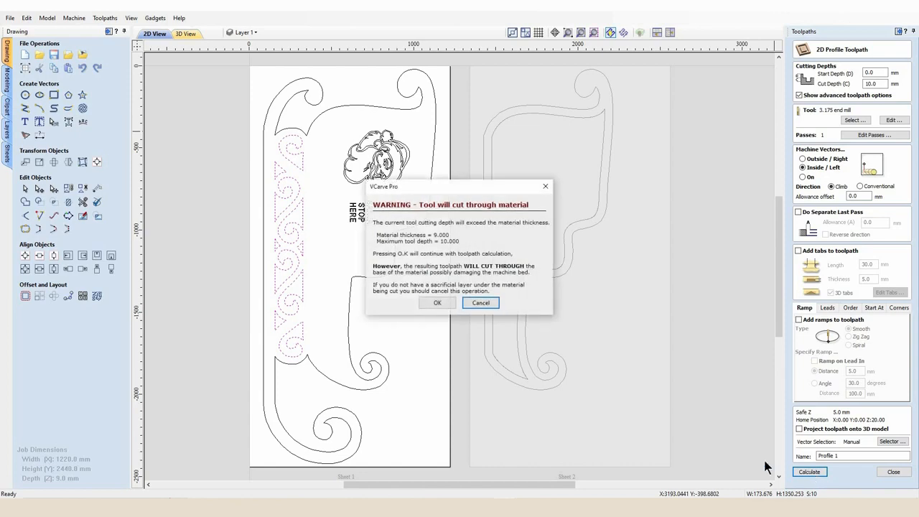
click(435, 303)
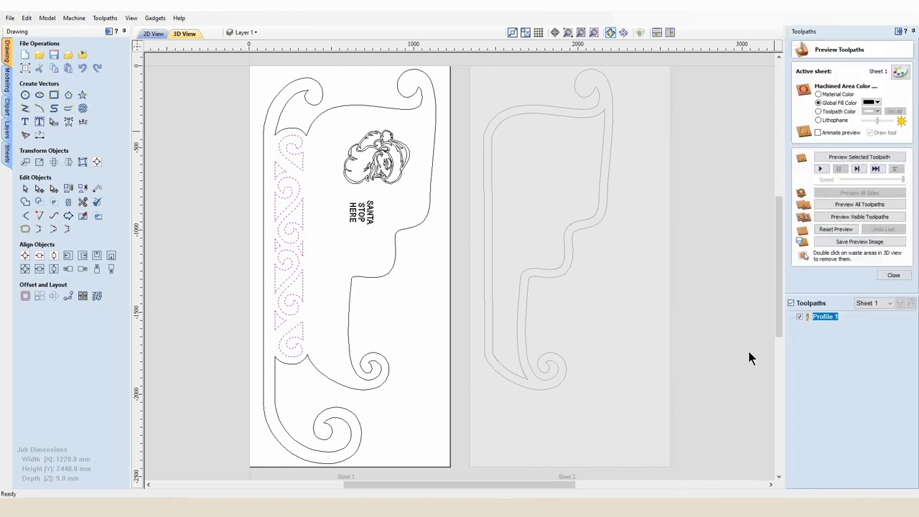
Step: Preview the scroll cutout toolpath in 3D from a reset block, removing waste pieces from the upper scrolls, and return to the 2D drawing
click(833, 230)
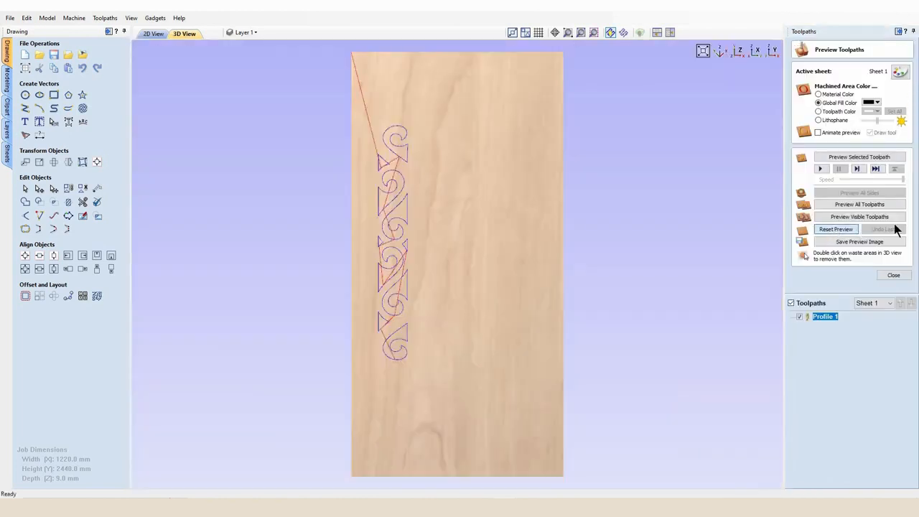
click(847, 204)
double_click(401, 154)
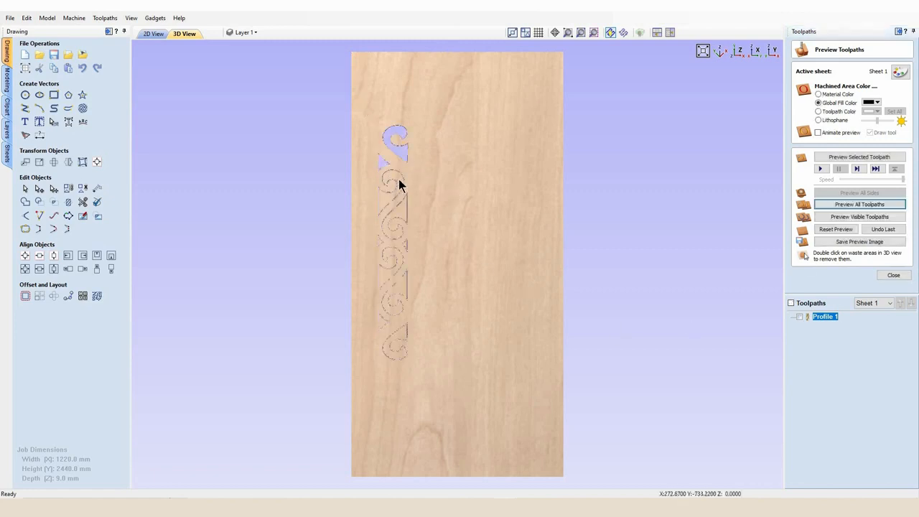
double_click(401, 217)
double_click(405, 246)
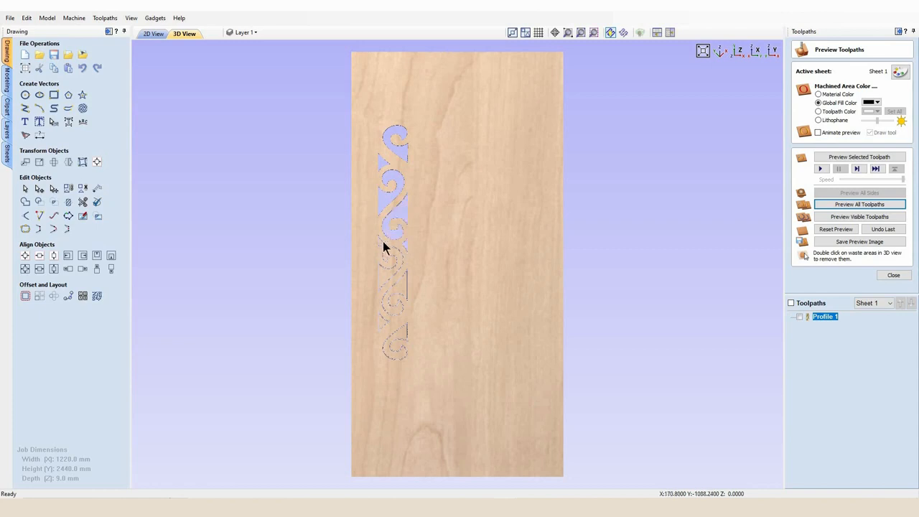
click(153, 35)
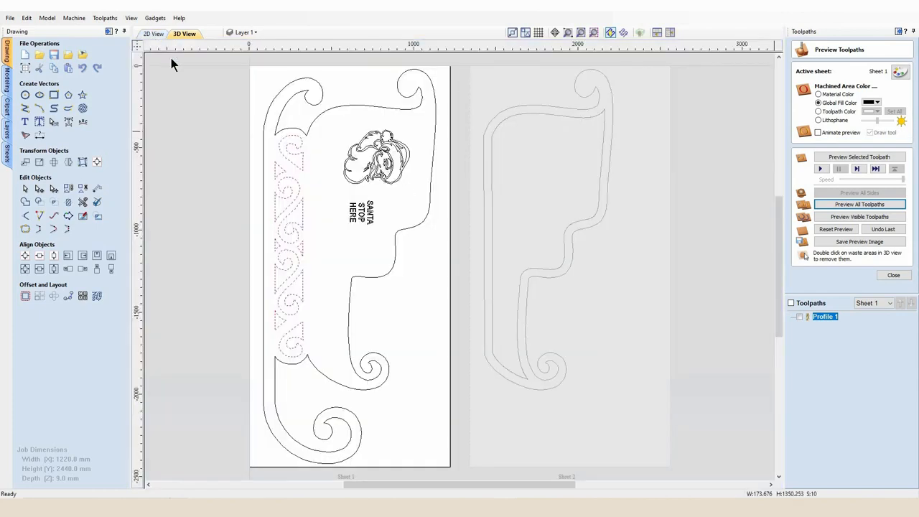
click(893, 275)
Step: Calculate an outside profile toolpath for the sleigh's outer outline on Sheet 1, letting the 10 mm cut go through the material
click(427, 222)
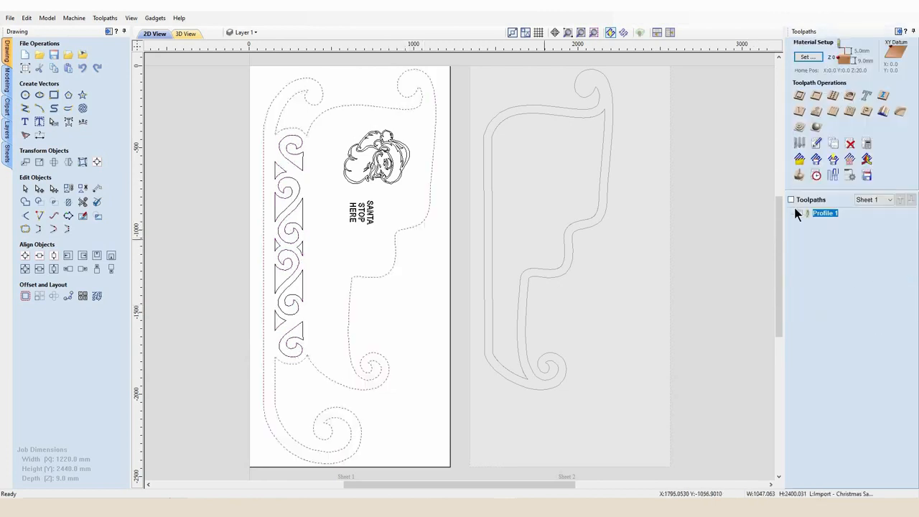
click(799, 95)
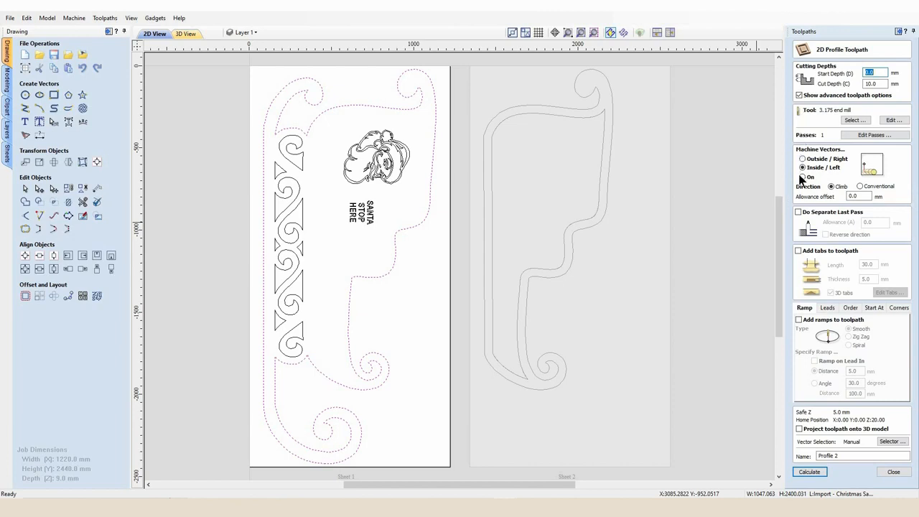
click(803, 160)
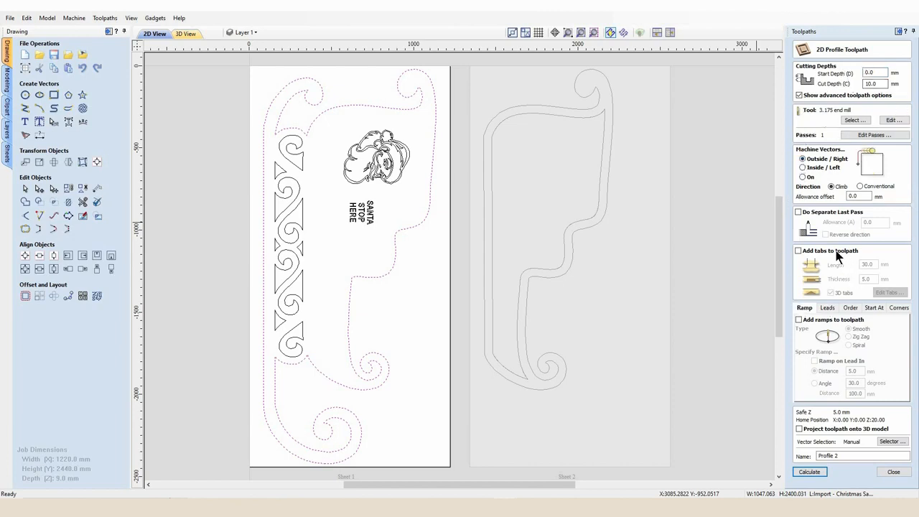
click(809, 472)
click(445, 303)
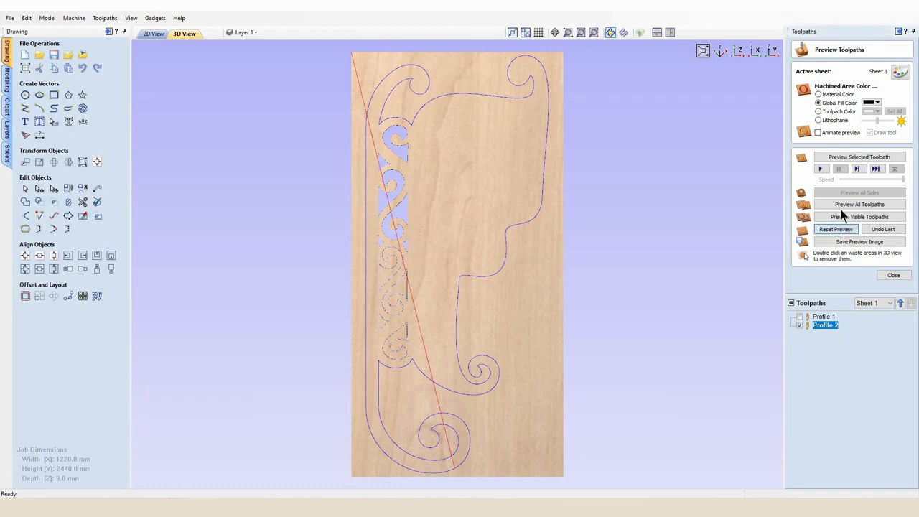
Step: Preview all Sheet 1 toolpaths in 3D from a reset block, and return to the 2D drawing with the preview closed
click(840, 205)
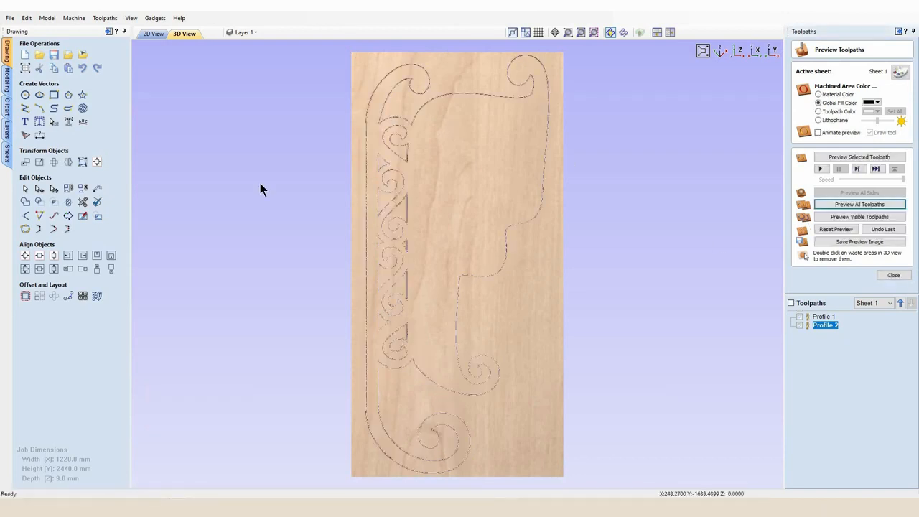
click(154, 33)
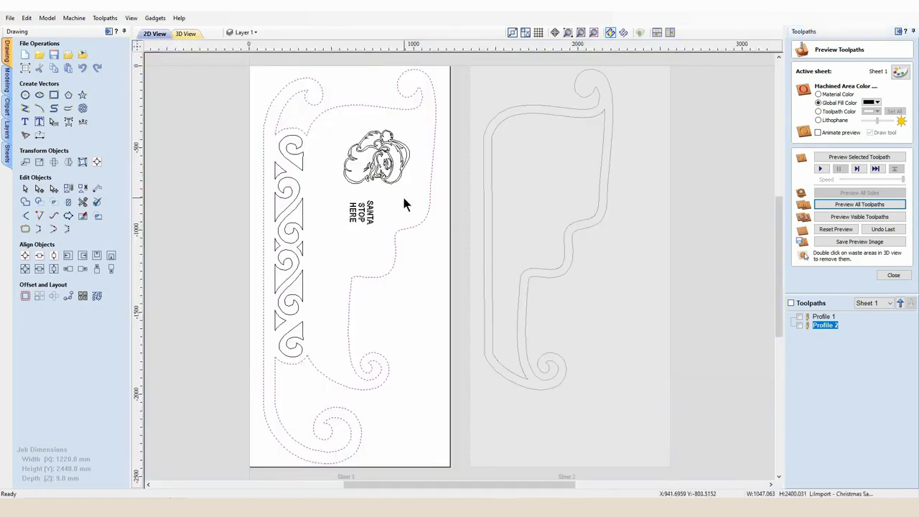
click(893, 275)
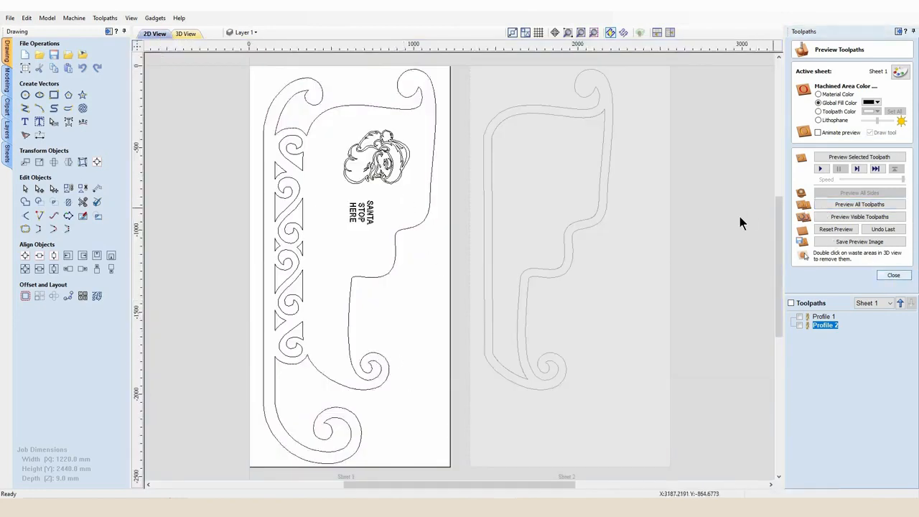
Step: Calculate a V-carve toolpath with a 2 mm flat depth for the Santa face and the "SANTA STOP HERE" lettering, using the clearance tool
click(799, 112)
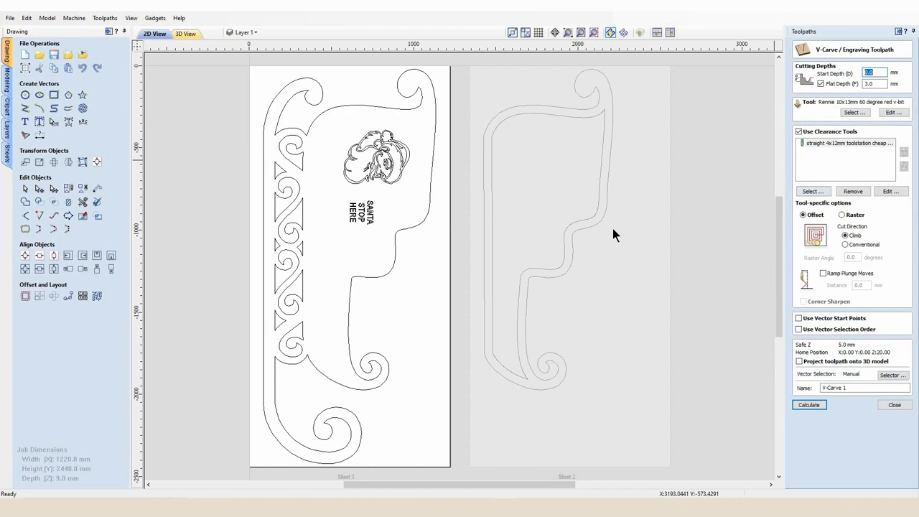
drag(404, 229, 336, 125)
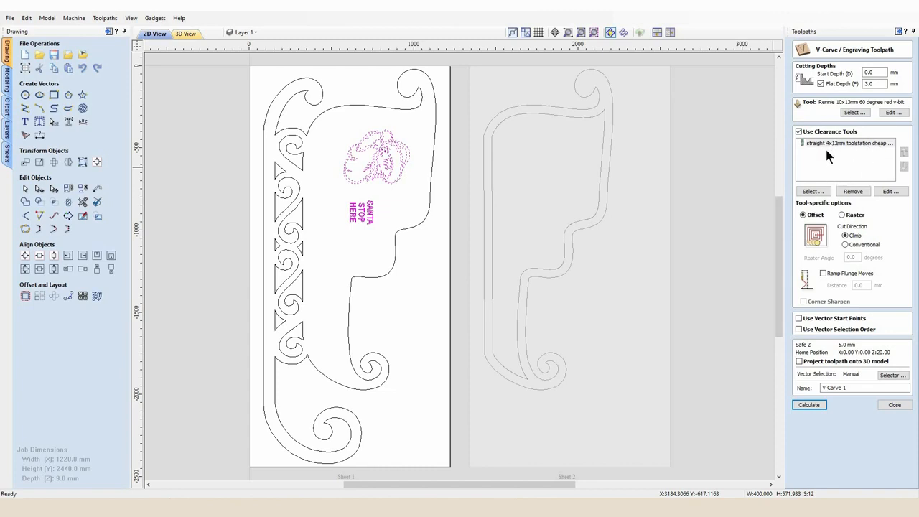
drag(877, 84, 857, 85)
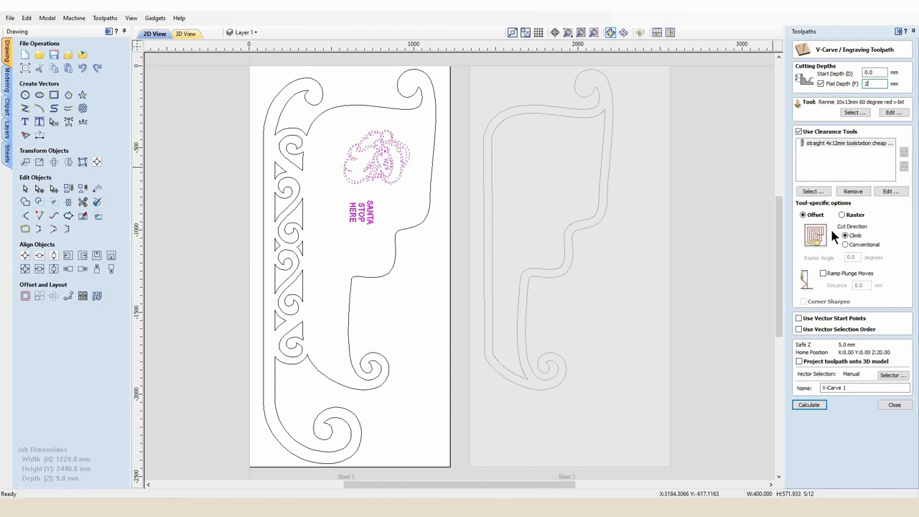
click(807, 405)
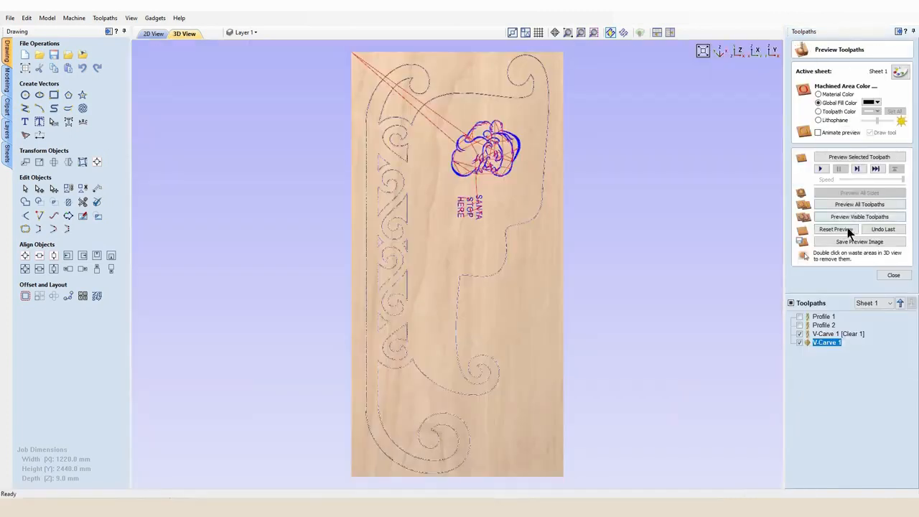
Step: Preview the toolpaths in 3D, remove the waste from the scroll cutouts and around the sleigh, and turn the sleigh upright
click(852, 216)
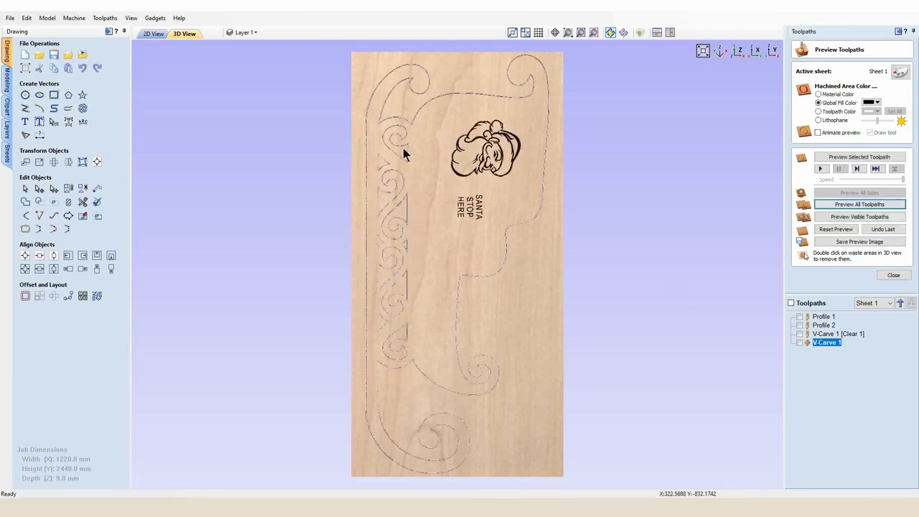
double_click(398, 151)
double_click(384, 167)
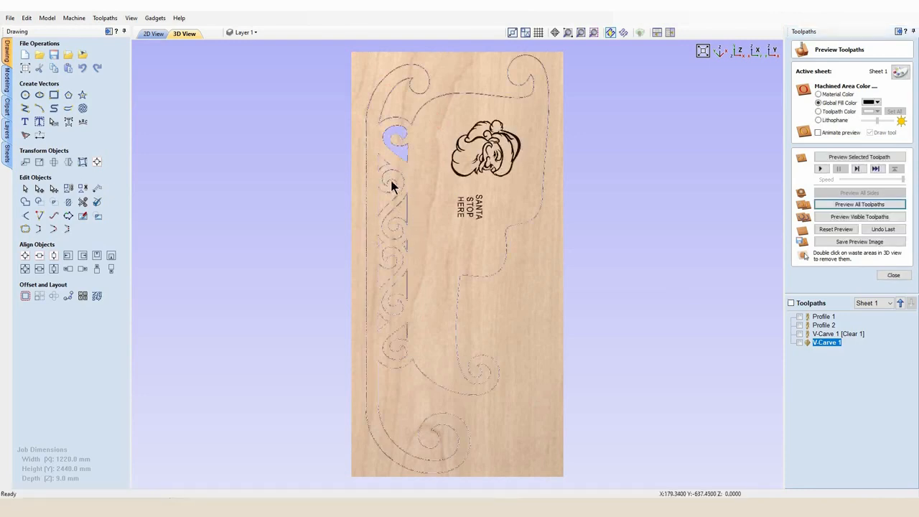
double_click(407, 210)
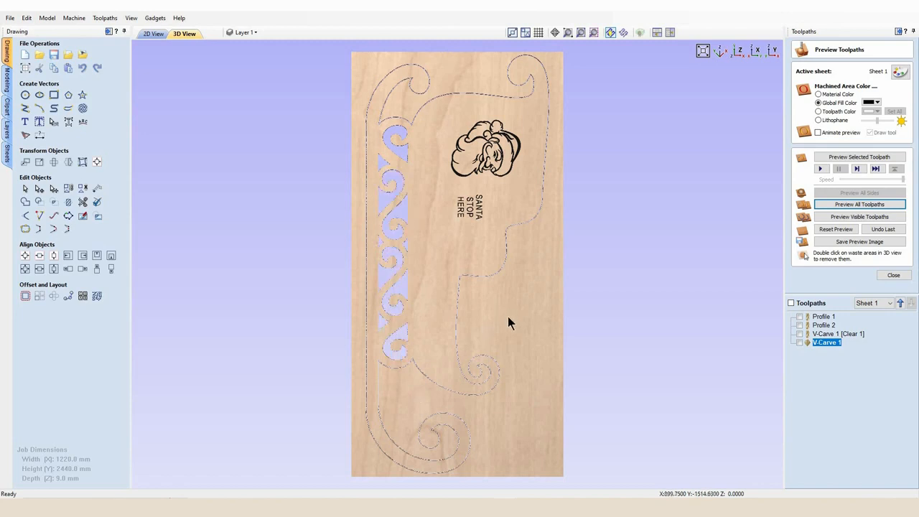
double_click(529, 303)
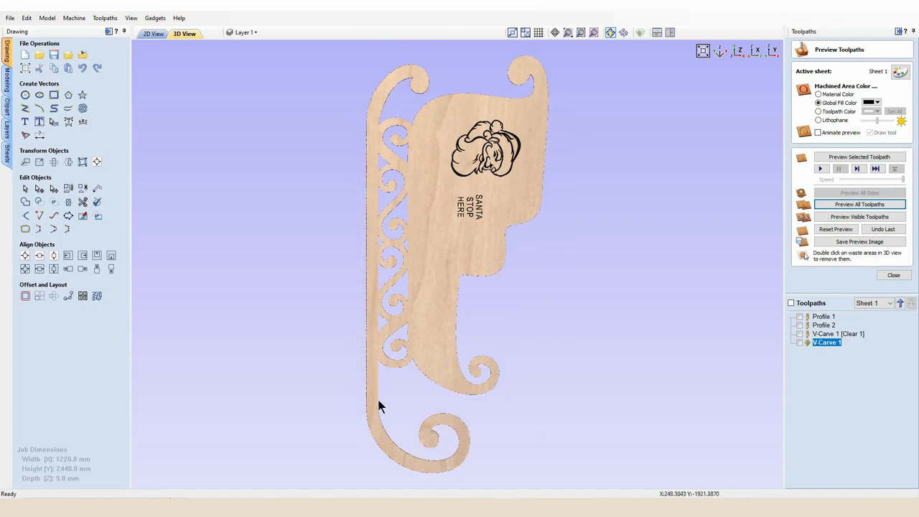
drag(374, 413, 367, 288)
double_click(367, 283)
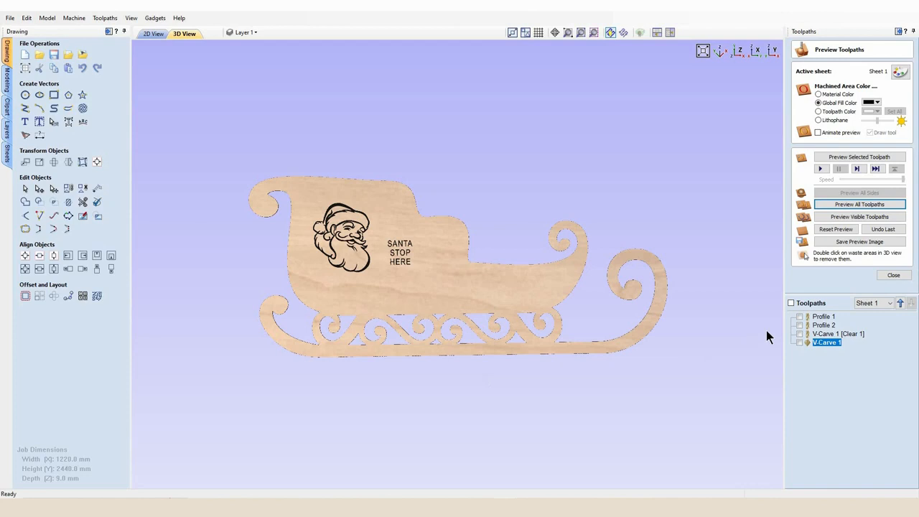
Step: Close the toolpath preview and check the estimated machining times for Sheet 1
click(893, 275)
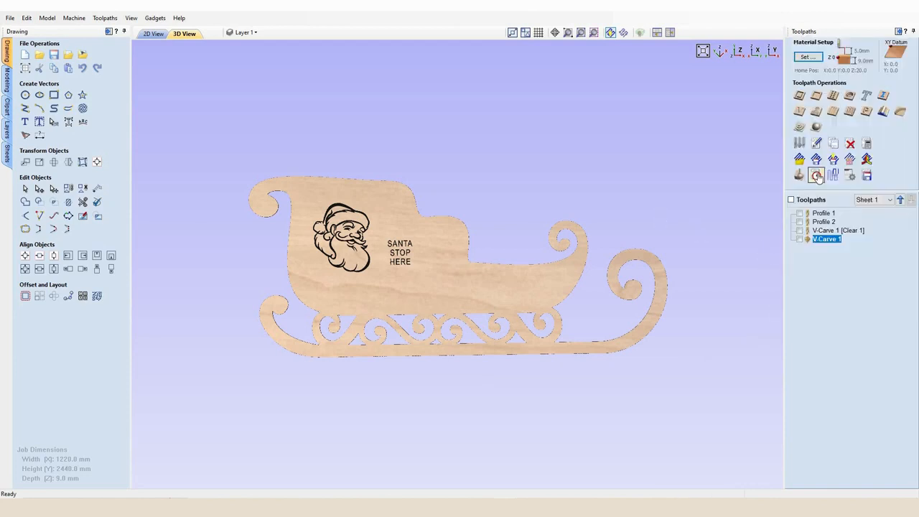
click(816, 175)
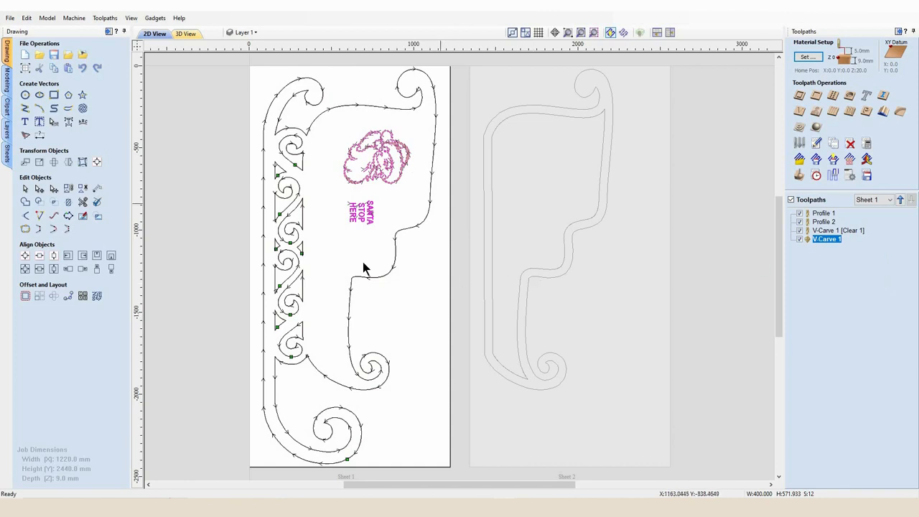
Step: Make Sheet 2 the active sheet and ungroup the sleigh body frame vectors
click(552, 198)
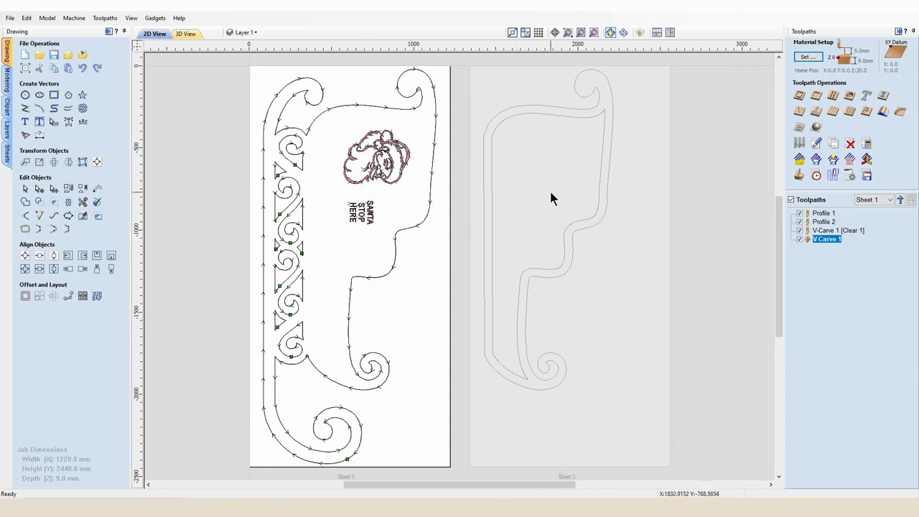
click(535, 233)
click(488, 210)
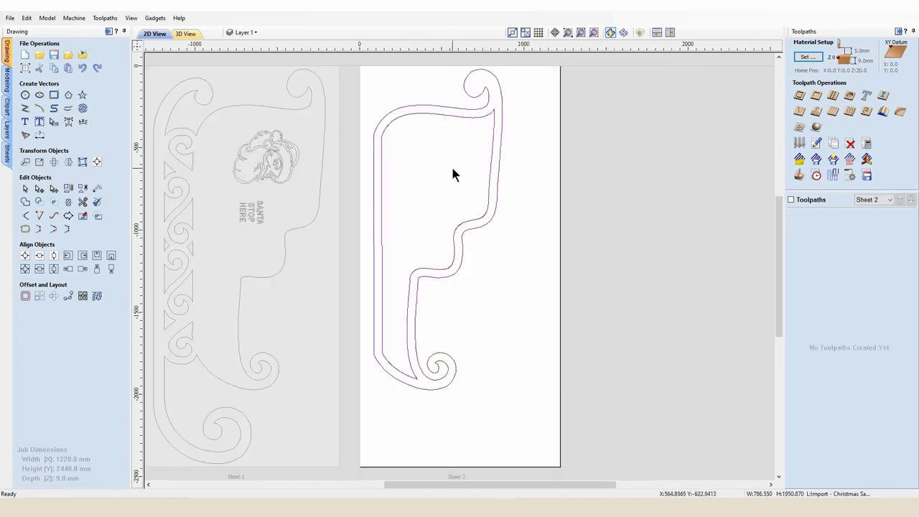
key(u)
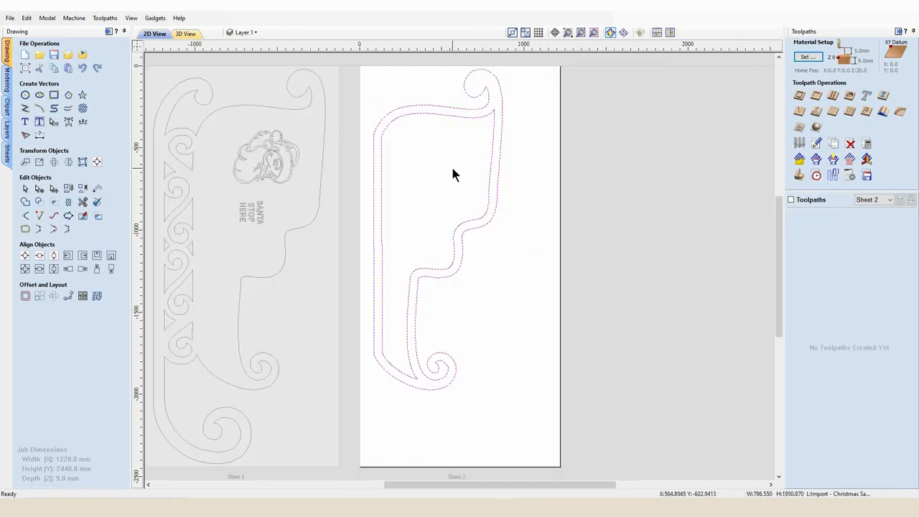
click(481, 256)
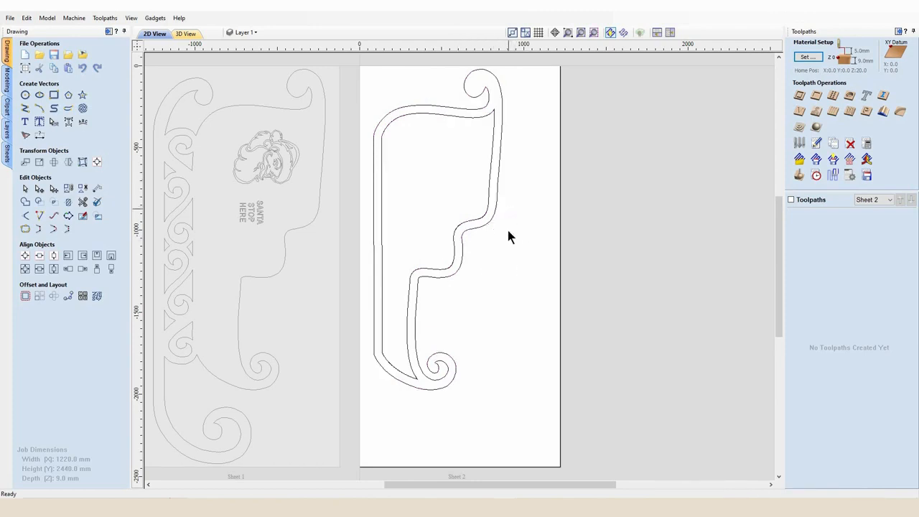
Step: Regroup the two frame vectors on Sheet 2, ungroup them again, and clear the selection
key(ctrl+a)
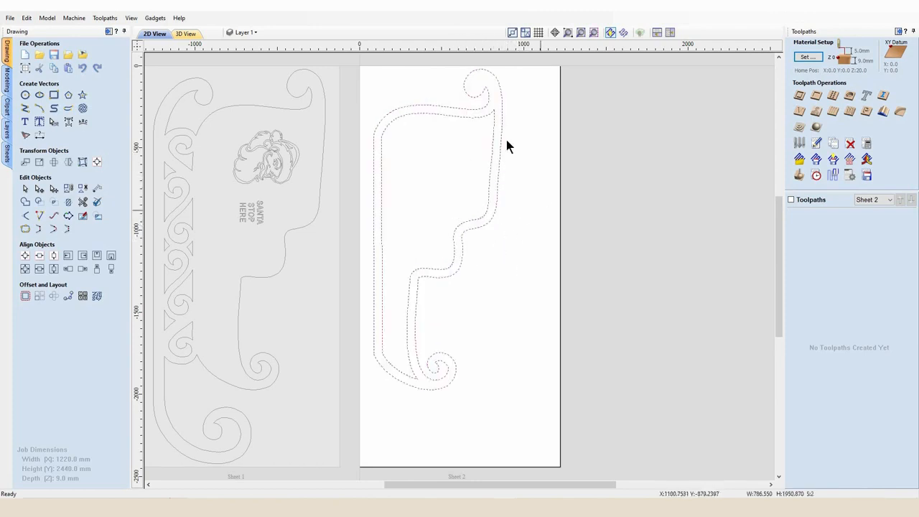
key(g)
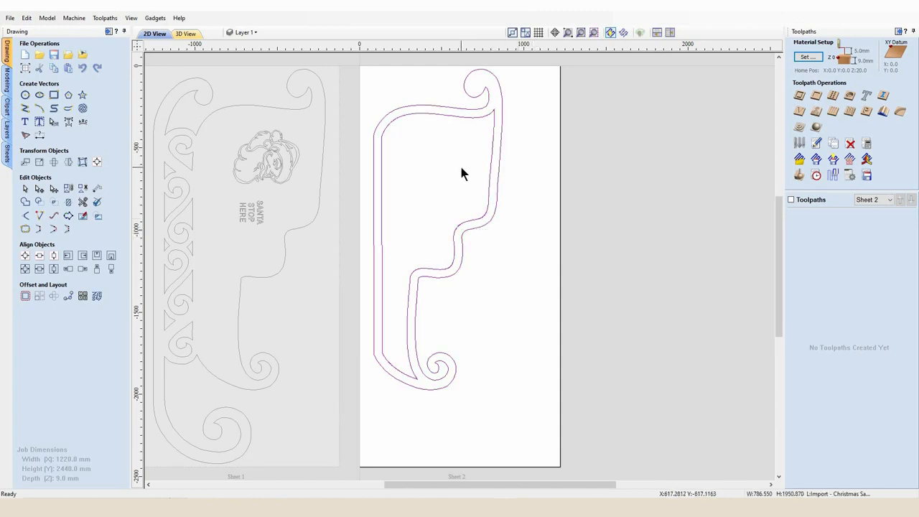
key(u)
click(521, 223)
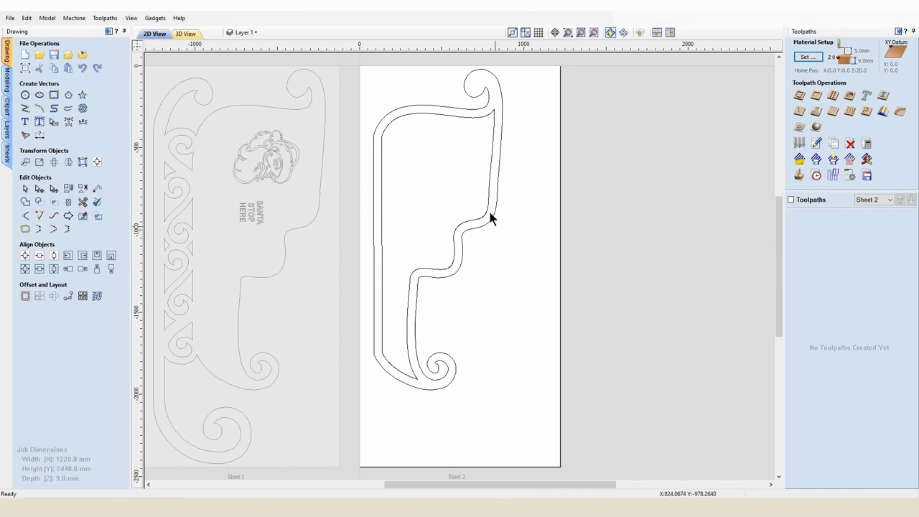
Step: Calculate an inside profile toolpath for the frame's inner outline on Sheet 2, letting the 10 mm cut go through the material
click(485, 214)
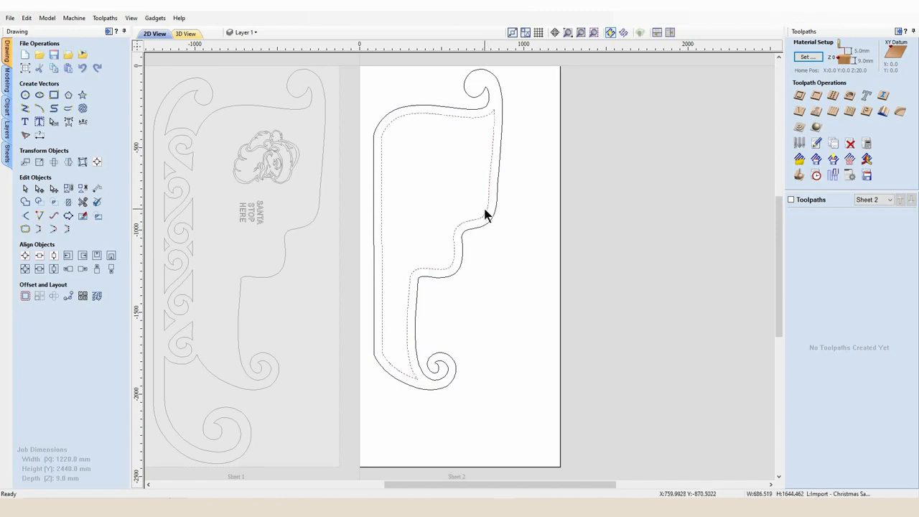
click(797, 96)
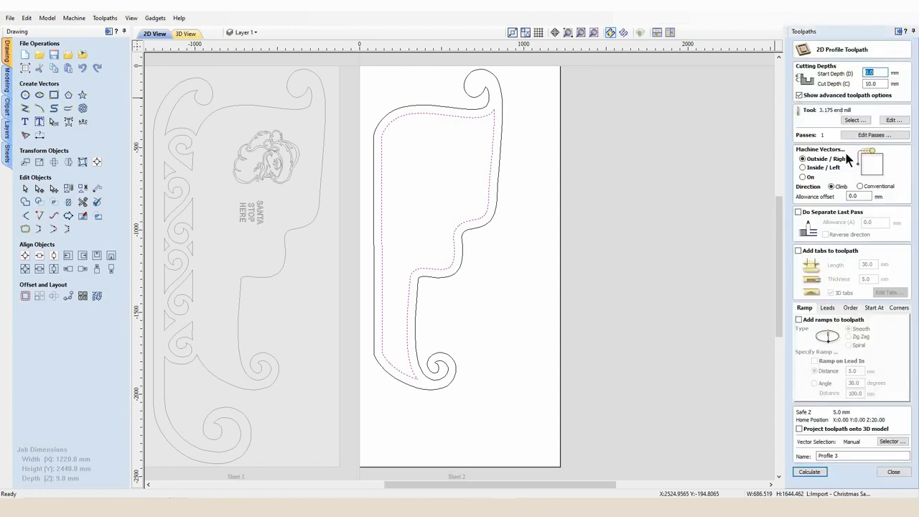
click(802, 168)
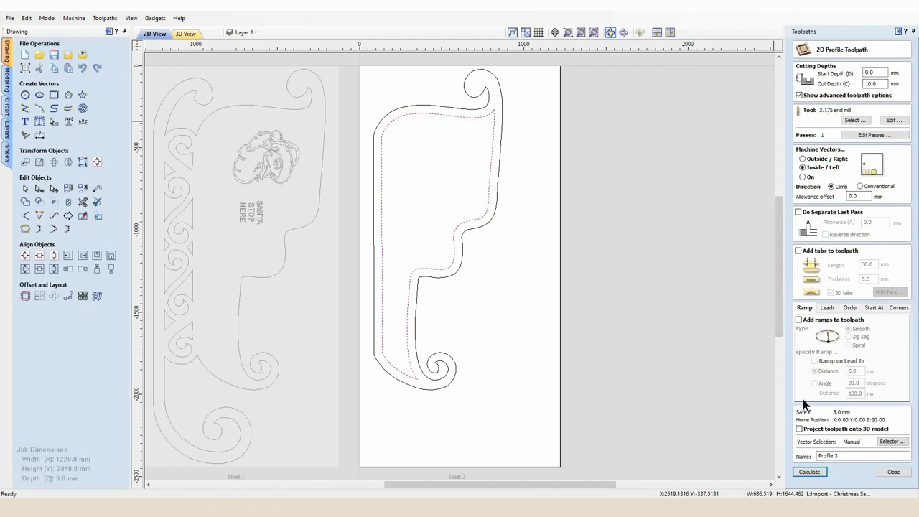
click(810, 472)
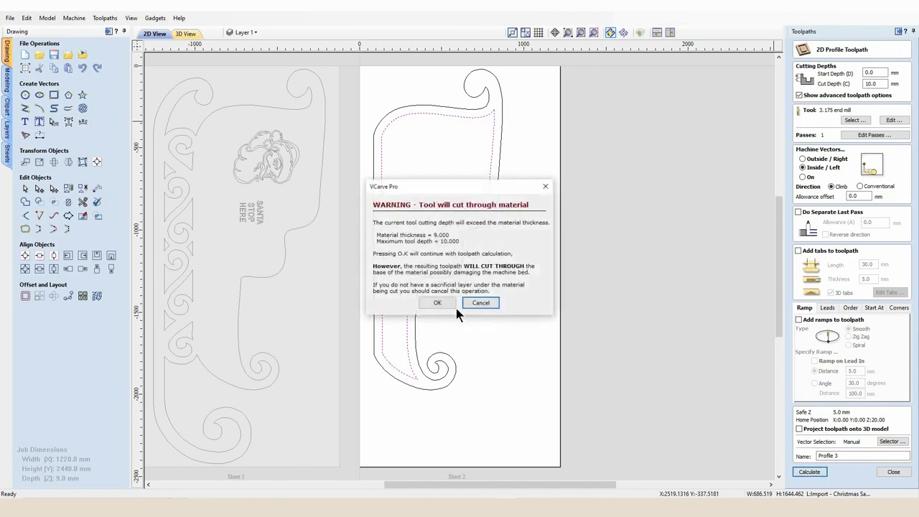
click(437, 303)
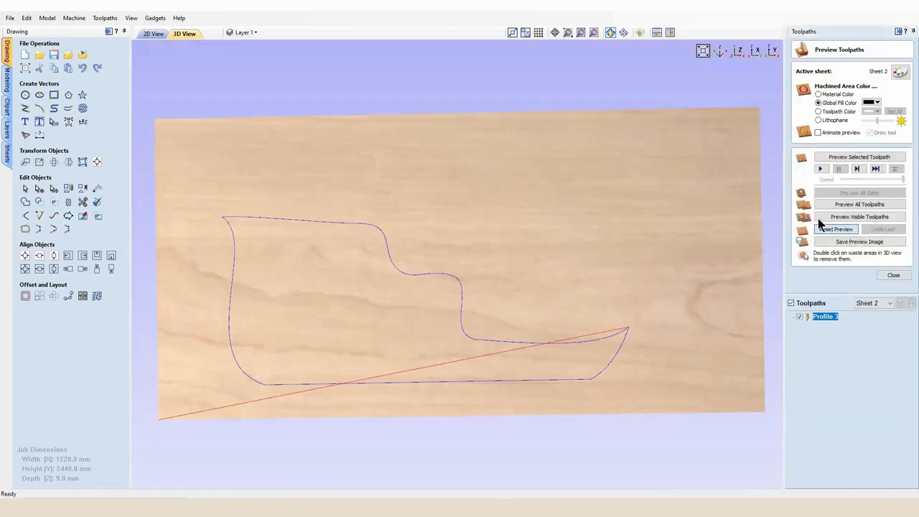
Step: Preview the inner frame cut on Sheet 2 in 3D, and return to the 2D drawing with the preview closed
click(826, 205)
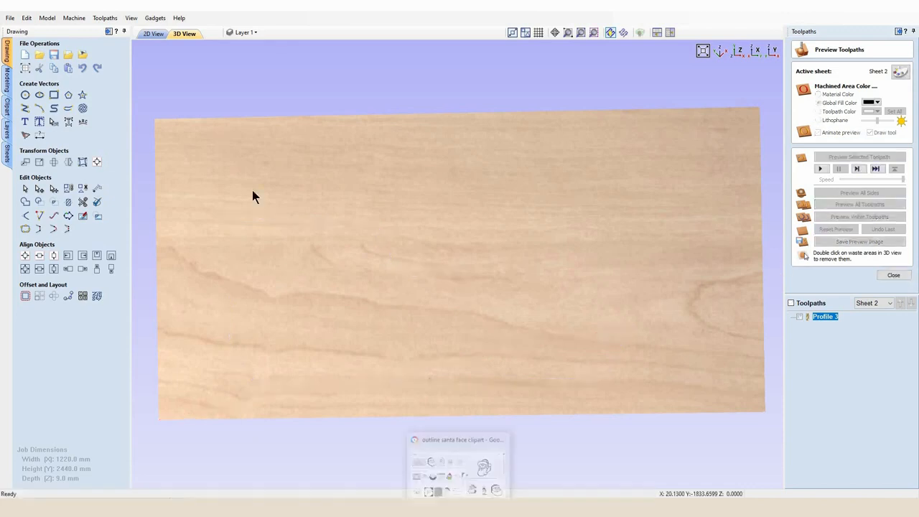
click(153, 34)
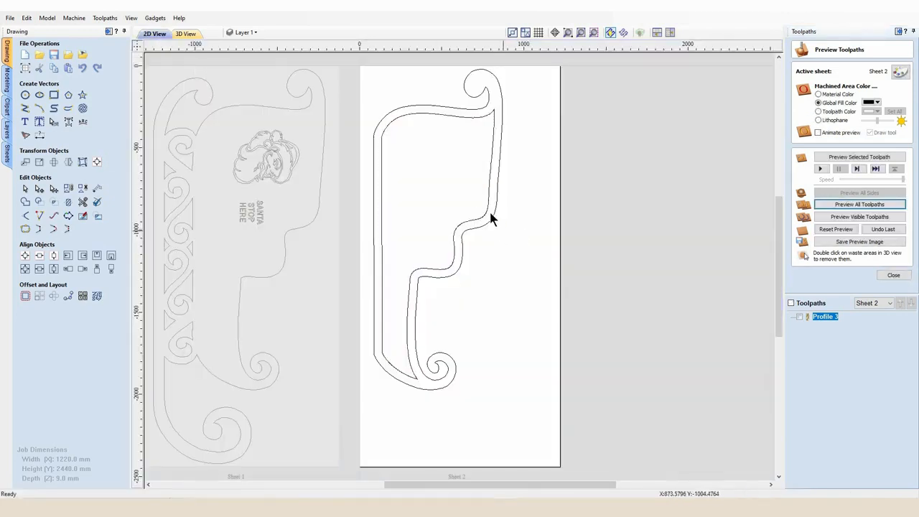
click(893, 275)
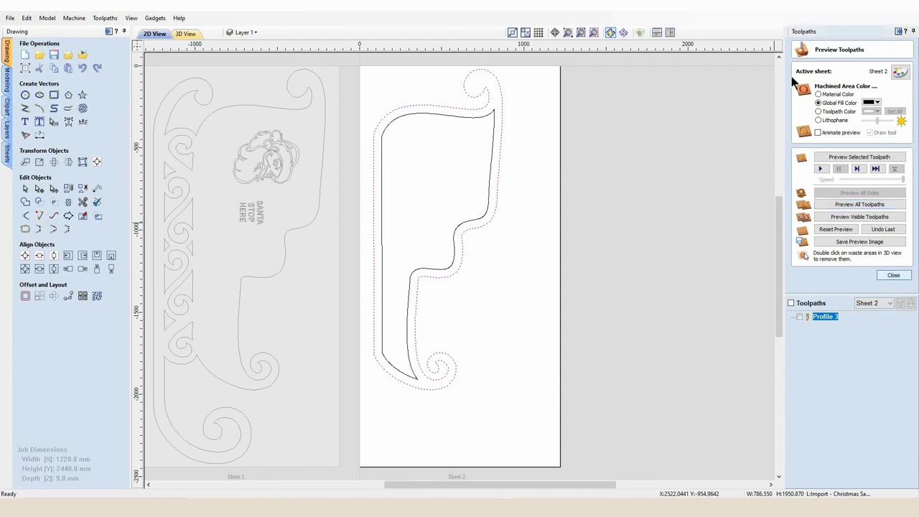
Step: Calculate an outside profile toolpath for the frame's outer outline on Sheet 2, letting the 10 mm cut go through the material
click(803, 97)
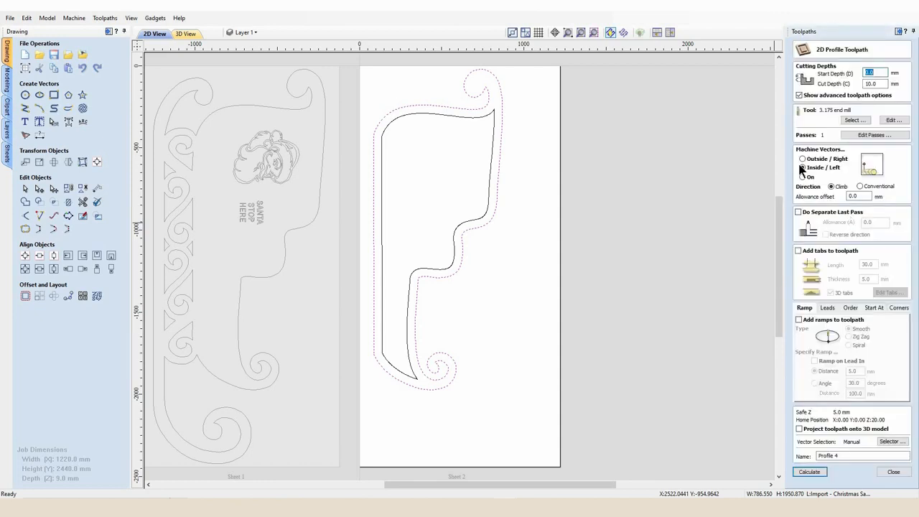
click(803, 158)
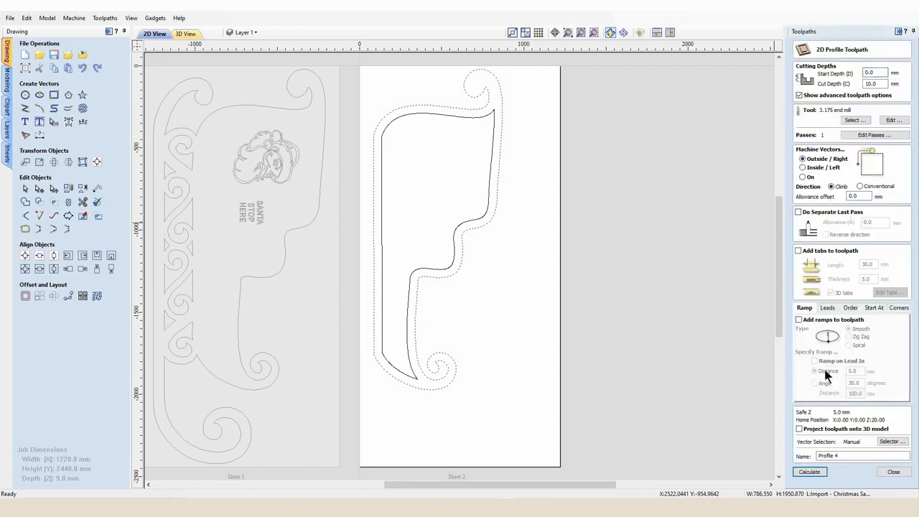
click(809, 472)
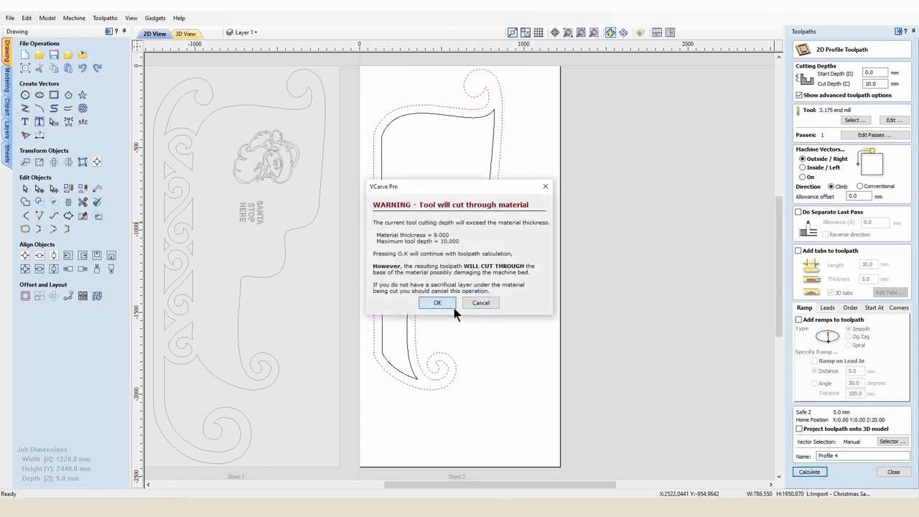
click(447, 303)
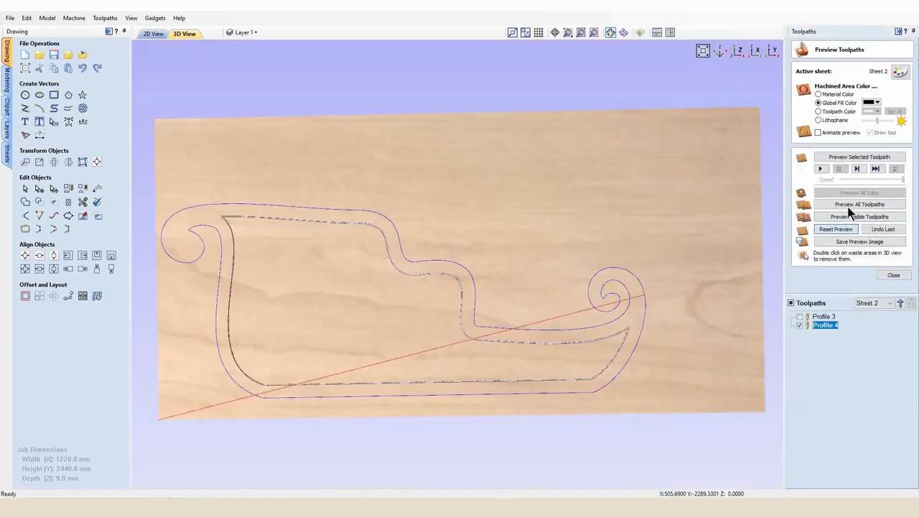
Step: Preview all Sheet 2 toolpaths in 3D, remove the waste around the frame, and return to the 2D drawing with the preview closed
double_click(465, 221)
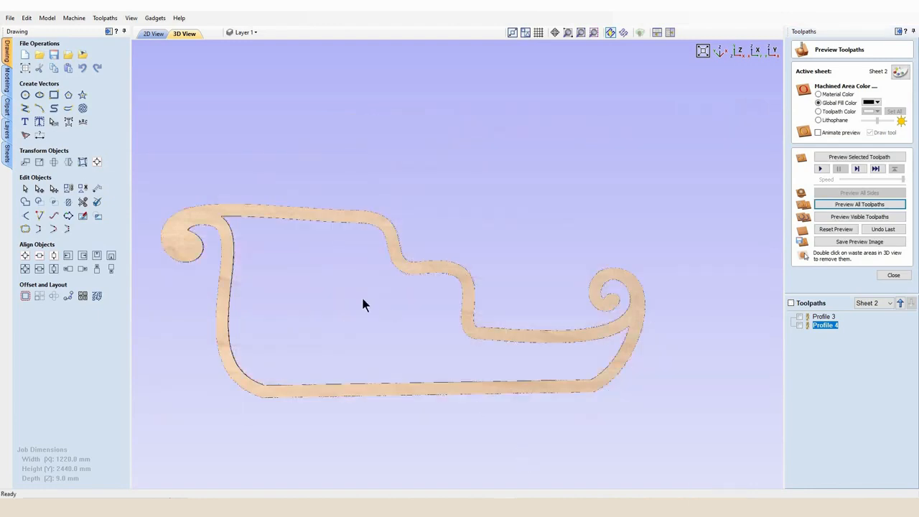
key(F2)
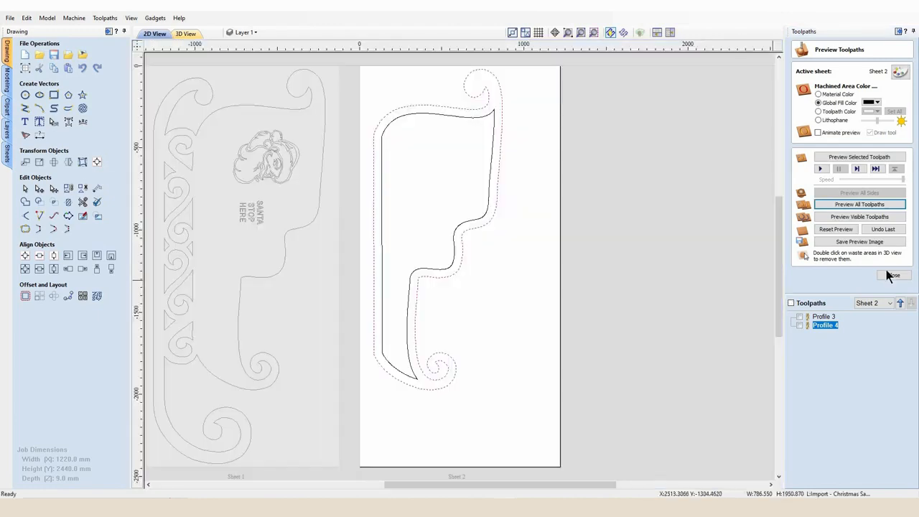
click(893, 276)
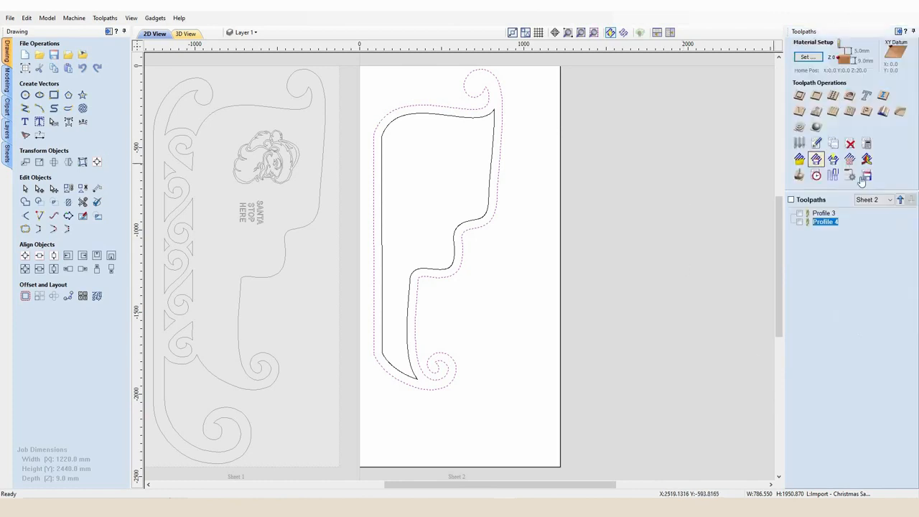
Step: Make Sheet 1 the active sheet and set up toolpath saving with Profile 1 and Profile 2 as visible toolpaths to one file
click(312, 301)
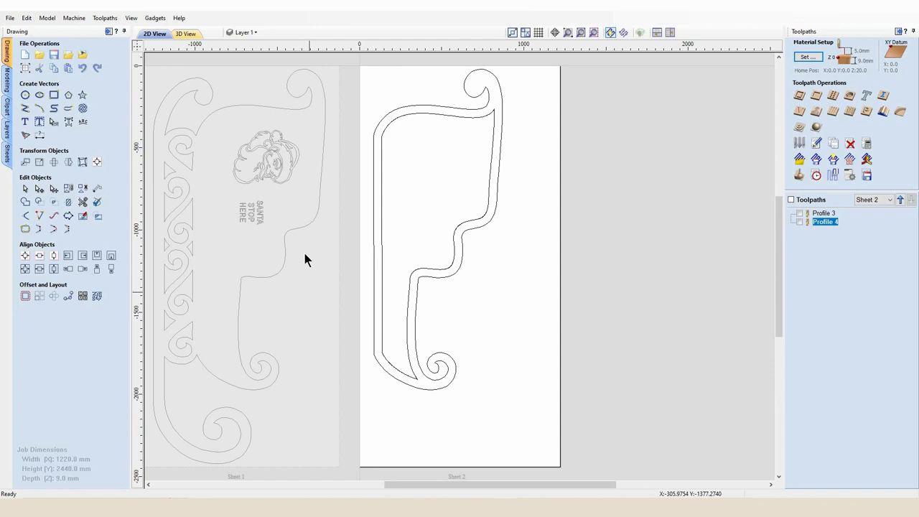
click(303, 250)
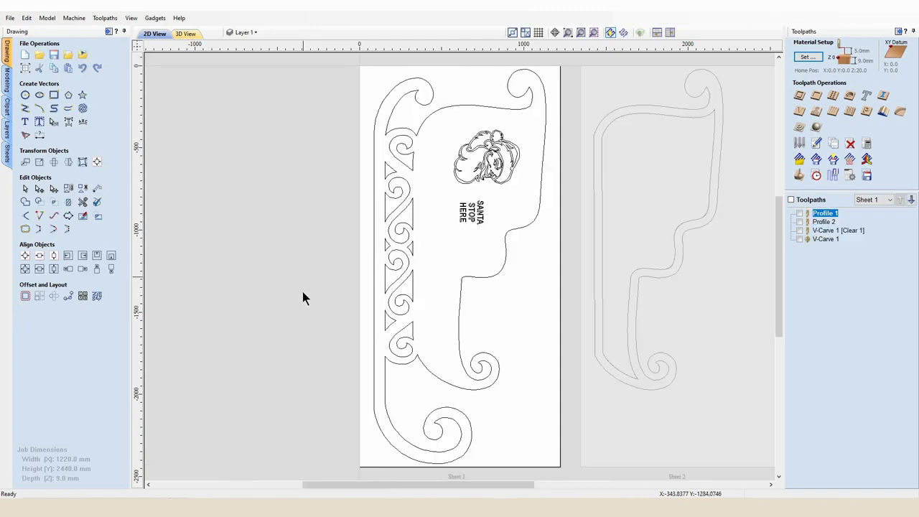
click(866, 175)
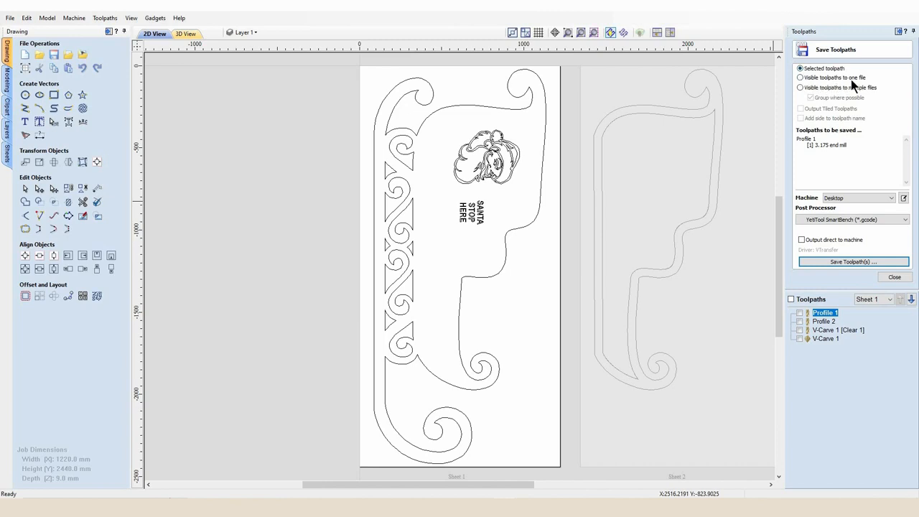
click(801, 78)
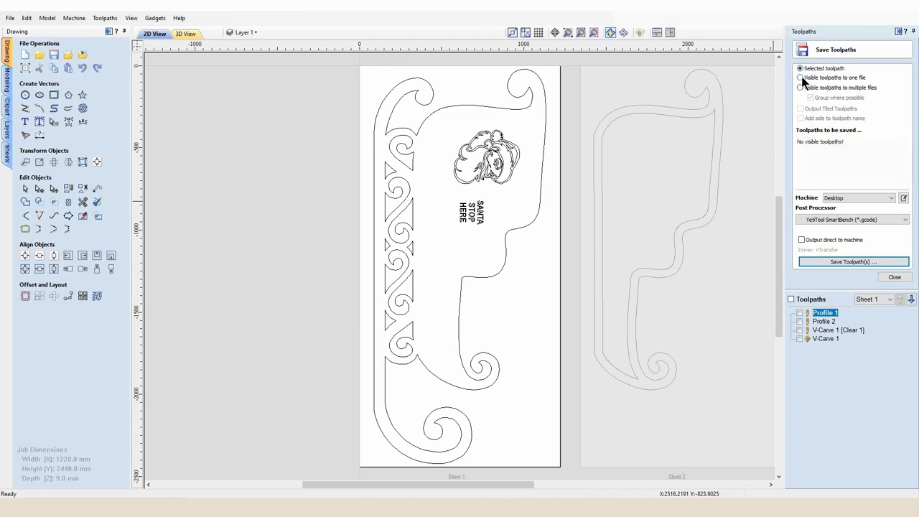
click(800, 314)
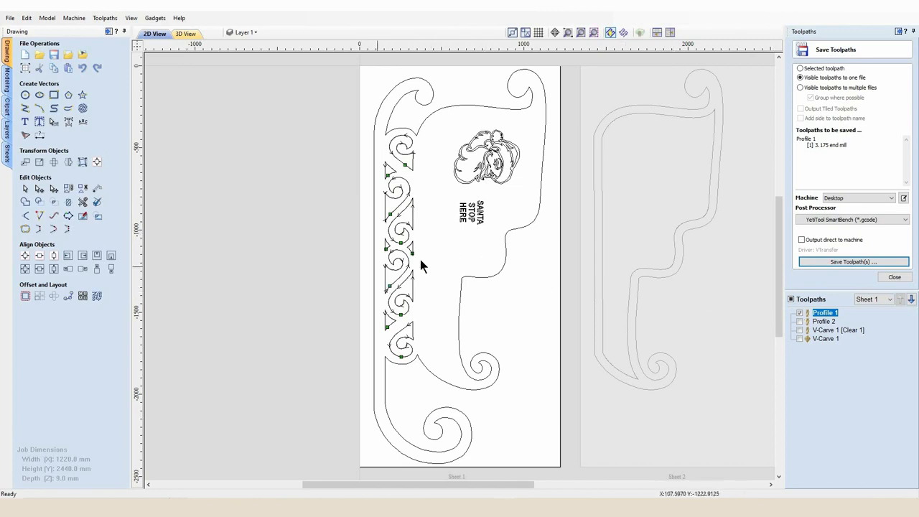
click(799, 321)
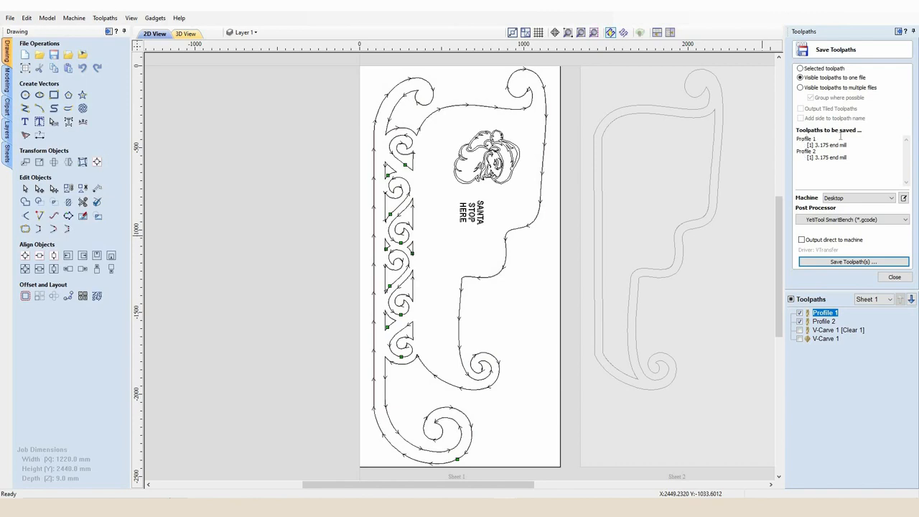
Step: Try to include V-Carve 1 [Clear 1] and V-Carve 1 in the single output file with the two profiles, and exclude them again
click(800, 330)
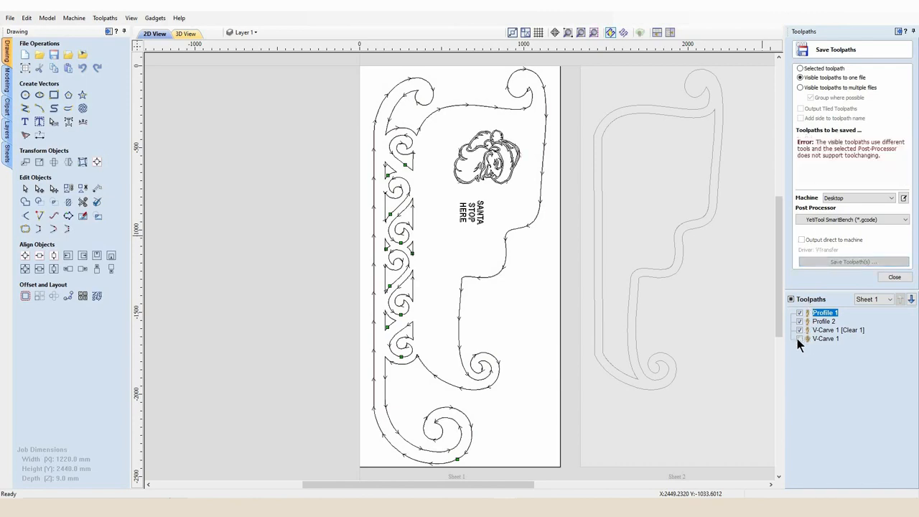
click(799, 330)
click(799, 338)
click(799, 330)
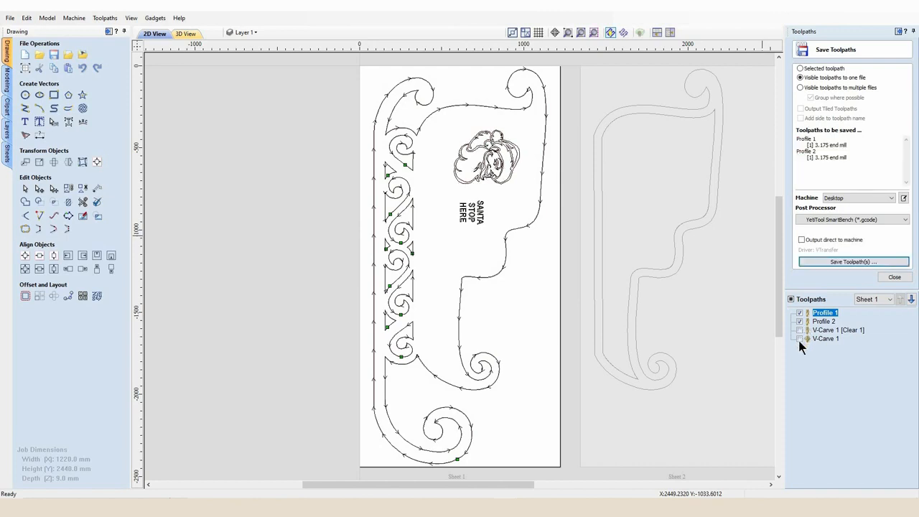
click(799, 338)
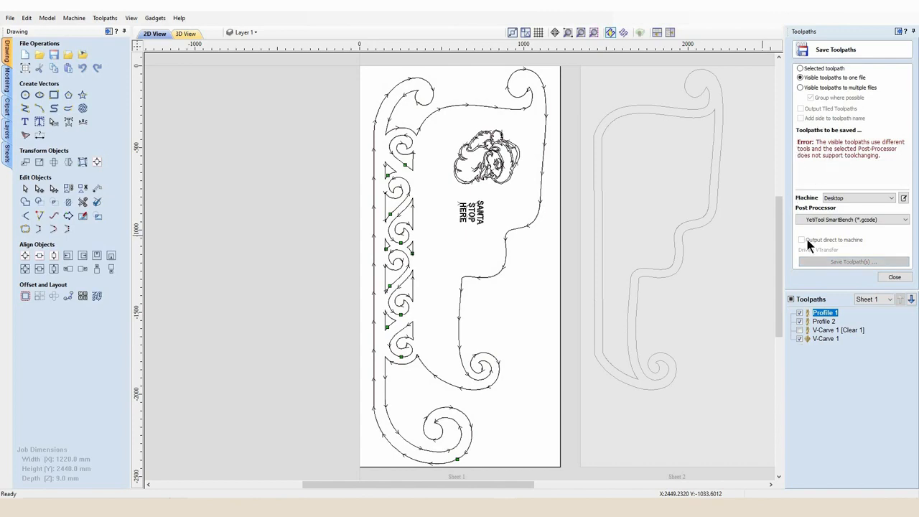
click(799, 339)
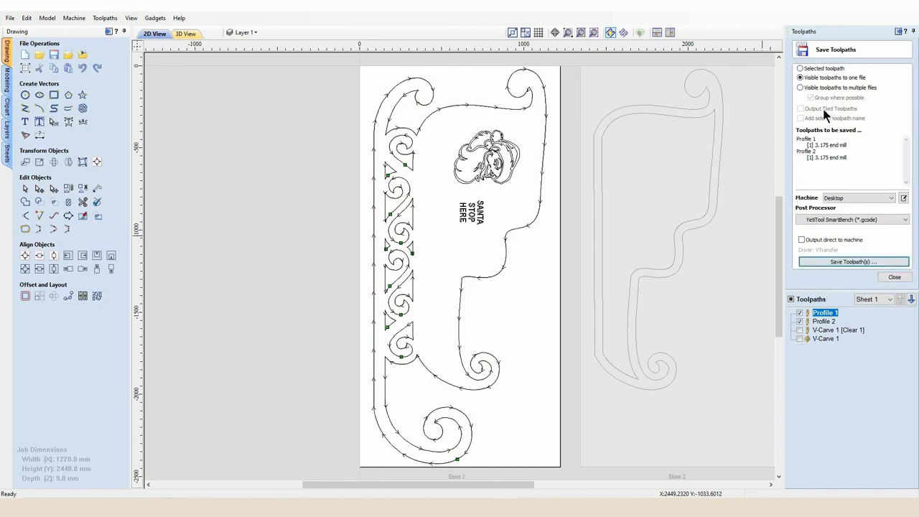
click(799, 338)
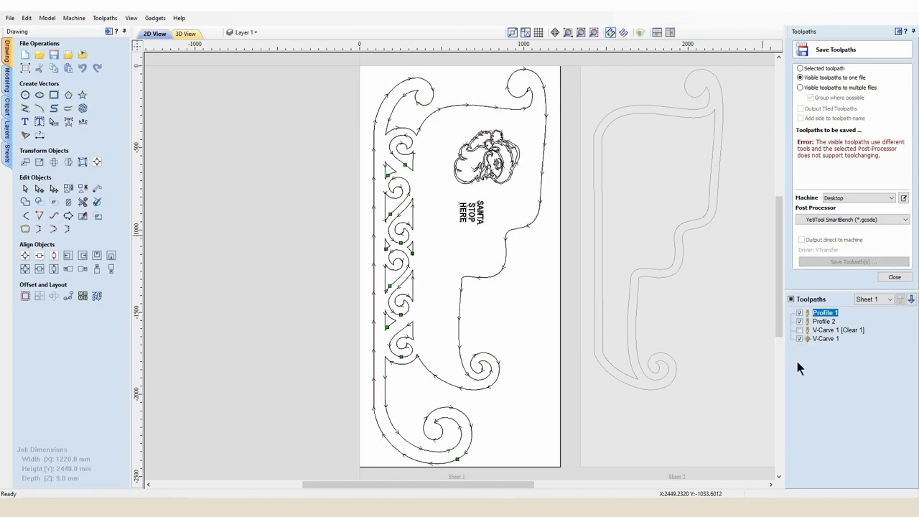
click(798, 339)
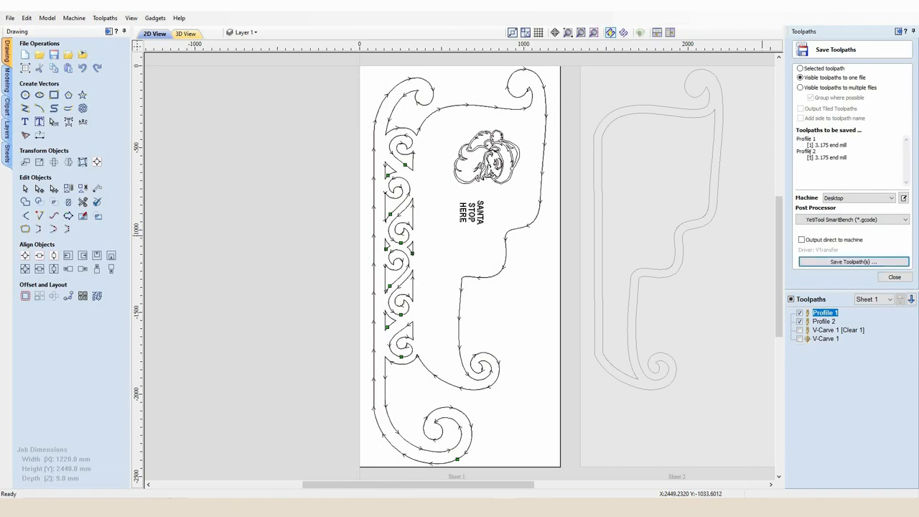